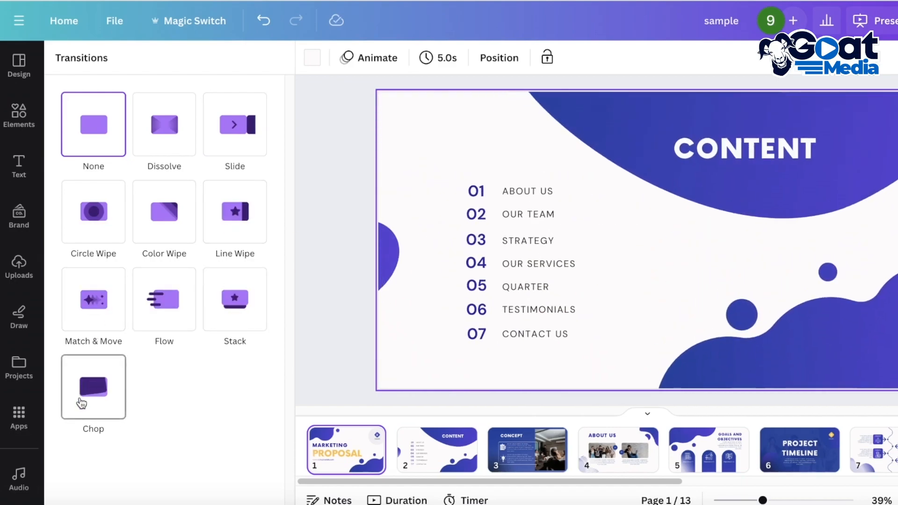
- Apply the Flow transition between pages 1 and 2 and set its duration to 0.6 seconds
left_click(161, 299)
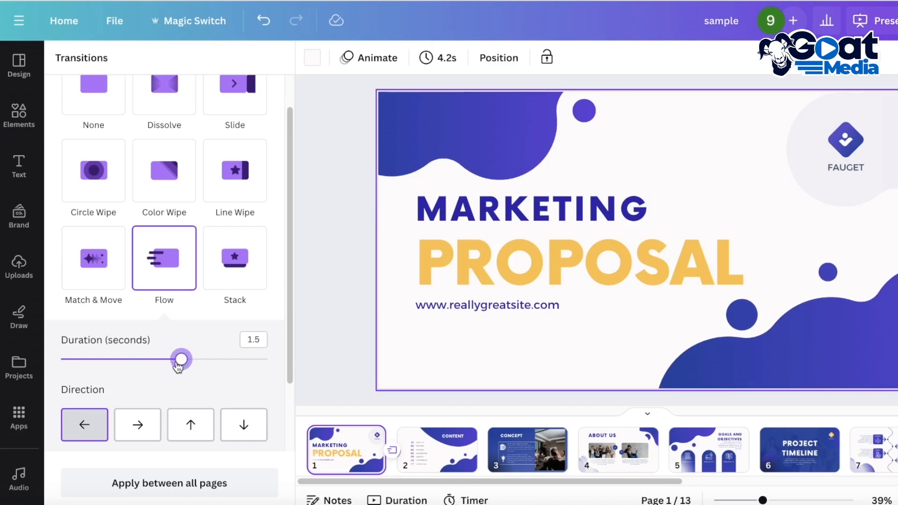
left_click_drag(153, 366, 267, 359)
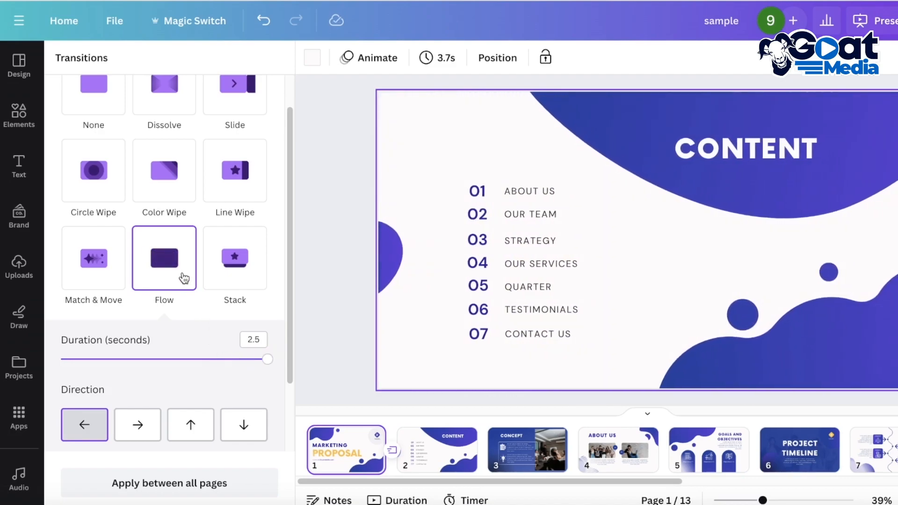
left_click_drag(267, 359, 105, 361)
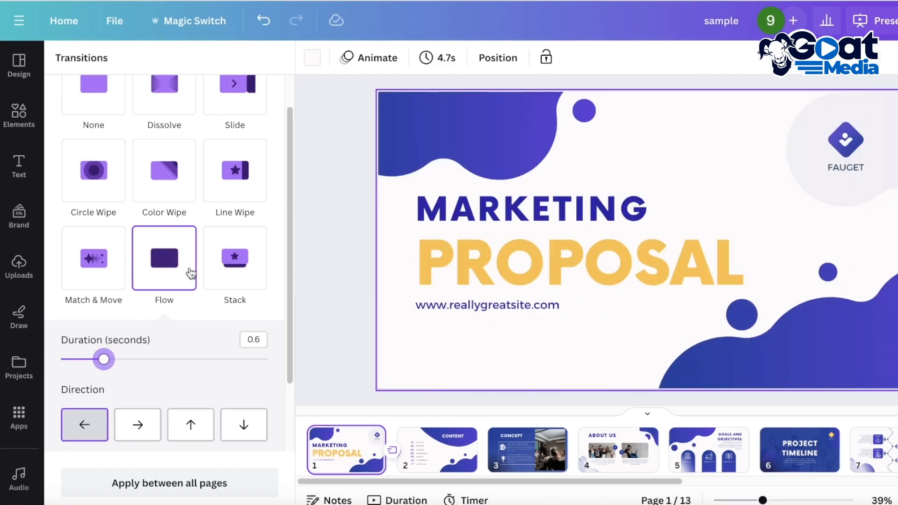
scroll(140, 393, "down", 2)
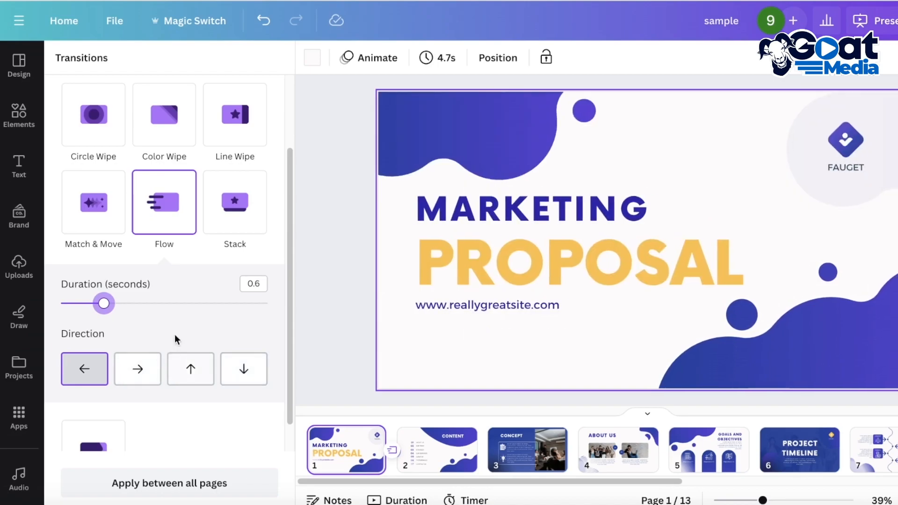
scroll(183, 316, "up", 1)
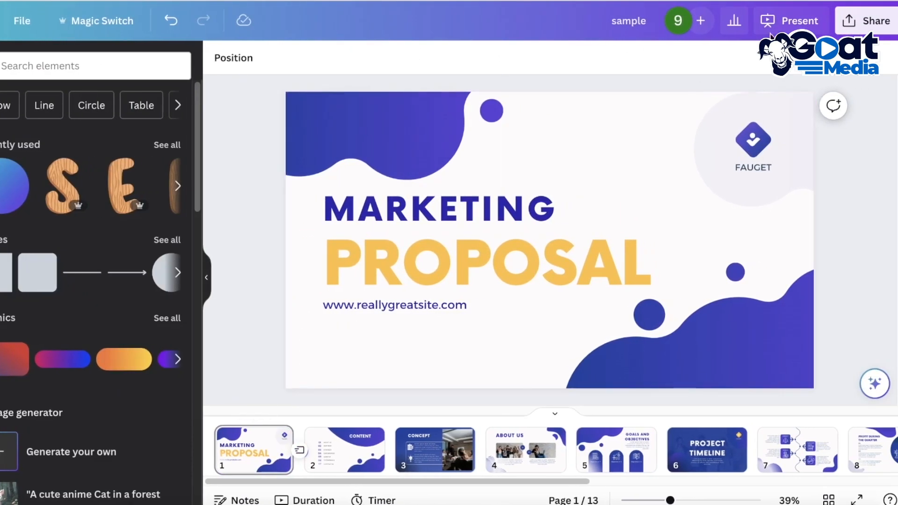
- Present the design full screen to preview the transition from page 1 to page 2, and review that transition's settings
left_click(790, 21)
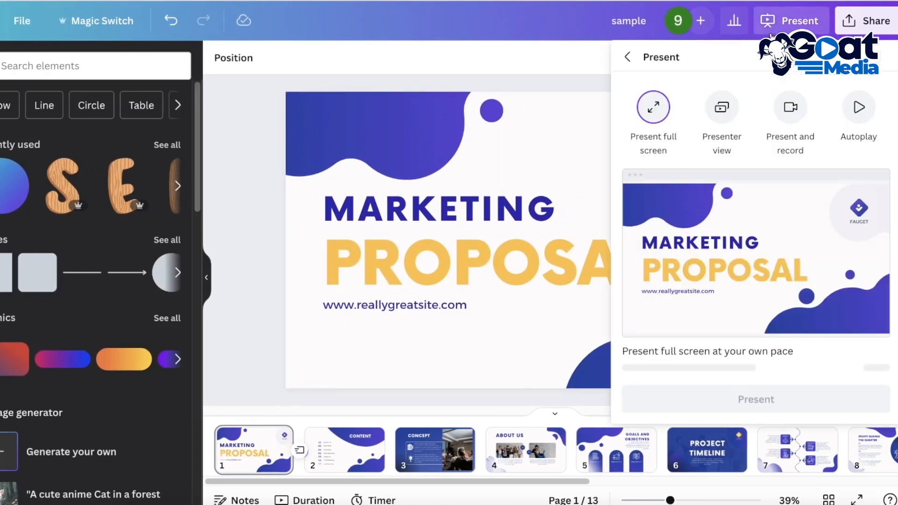
left_click(708, 399)
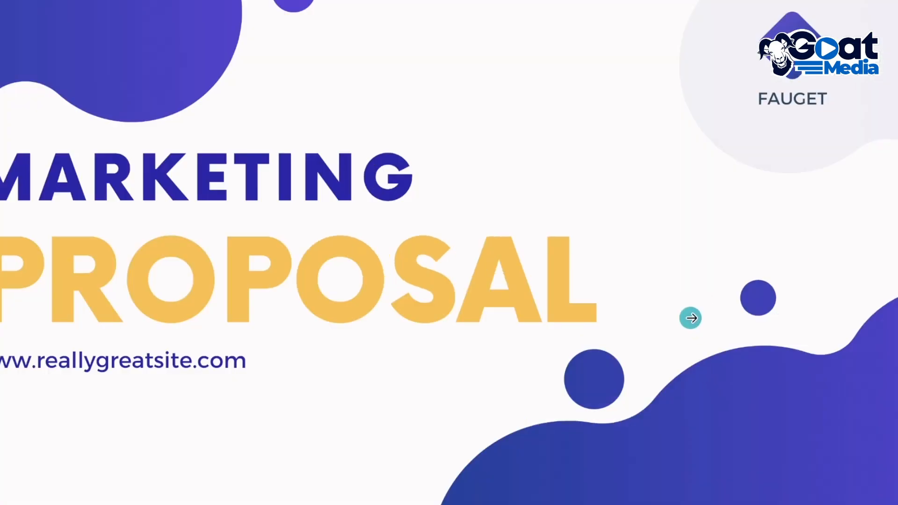
left_click(690, 318)
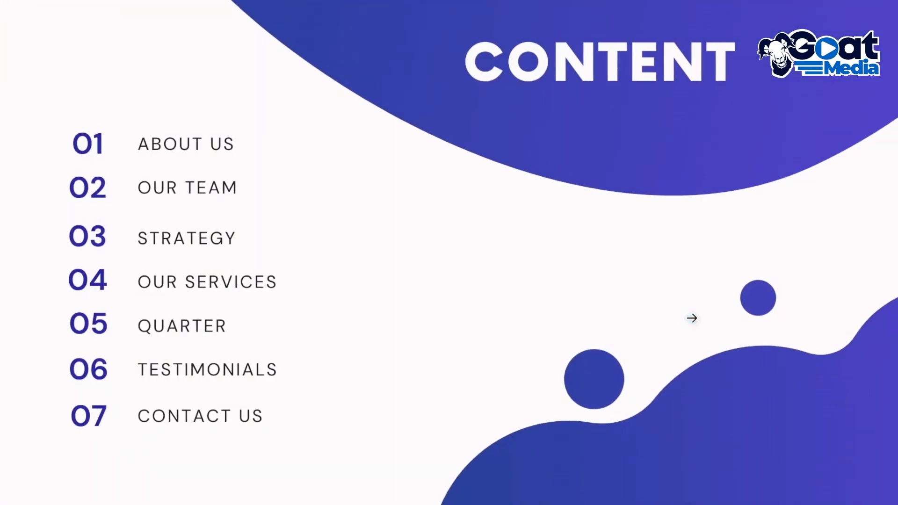
key("Escape")
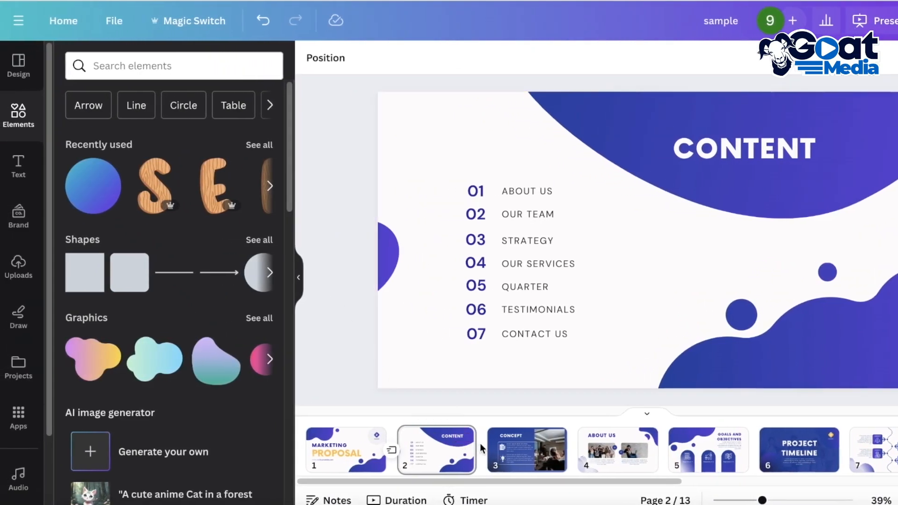
left_click(393, 454)
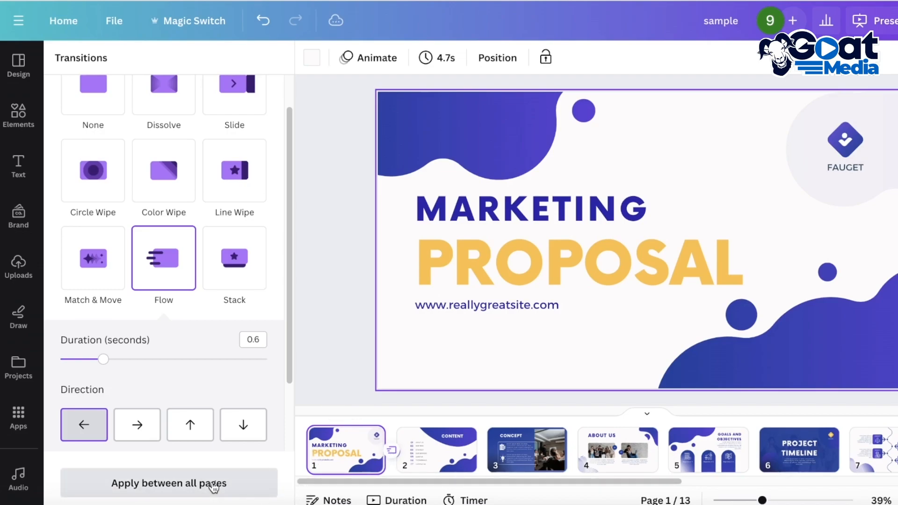
left_click(300, 310)
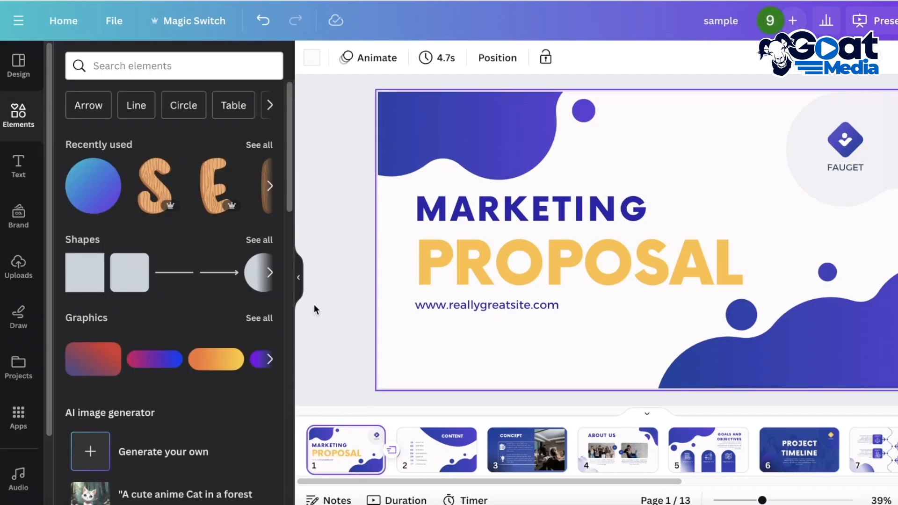
- Select the About Us page (page 4) and open its page animation options
left_click(524, 448)
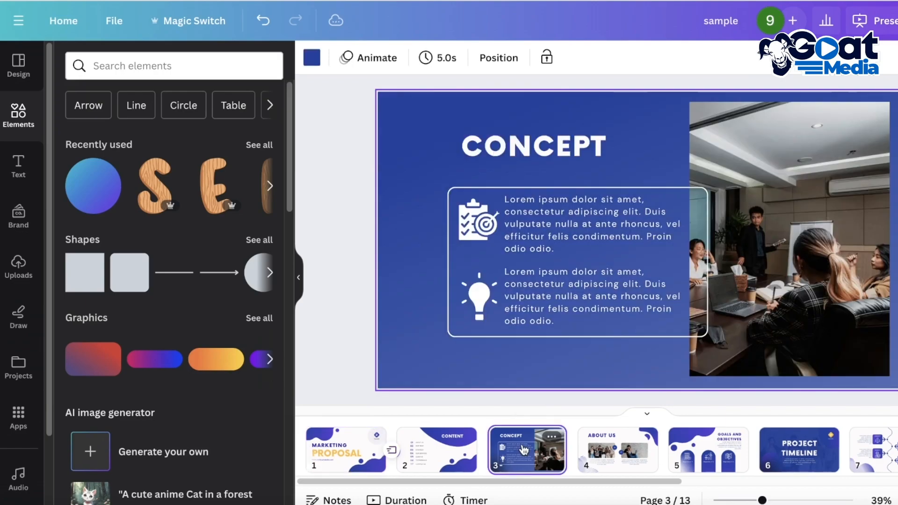
left_click(608, 450)
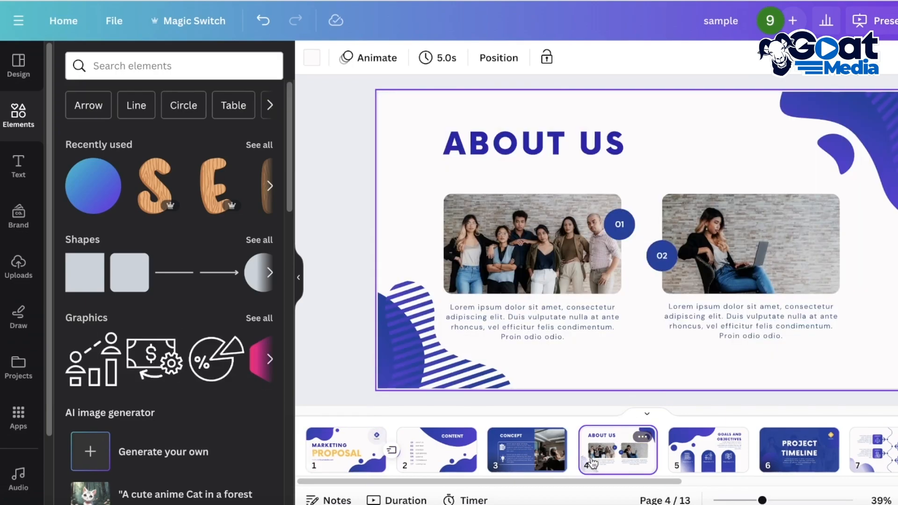
left_click(371, 66)
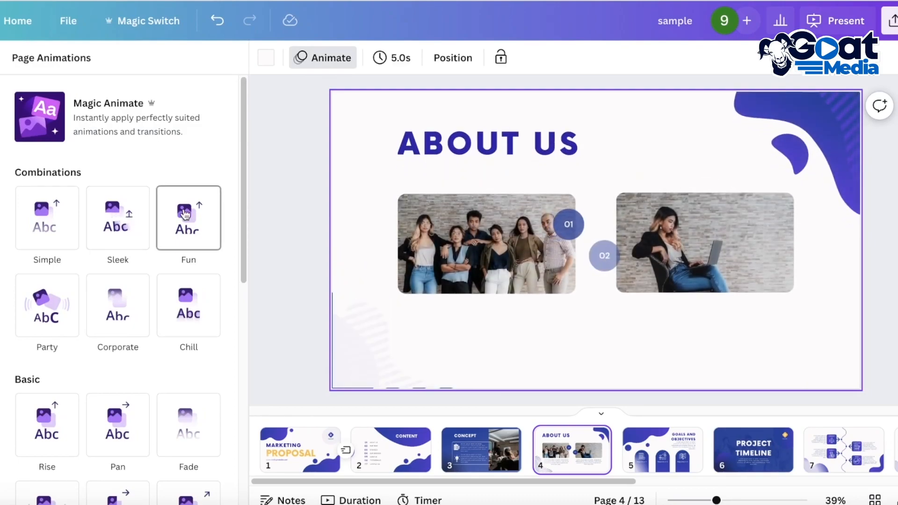
- Preview the Combinations, Basic, Exaggerate and Photo Movement page animations on the About Us page
left_click(177, 307)
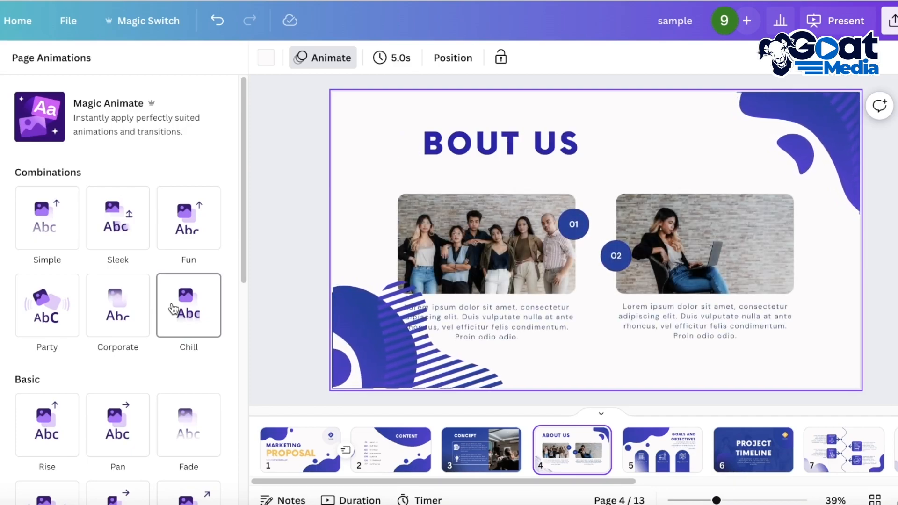
left_click(66, 327)
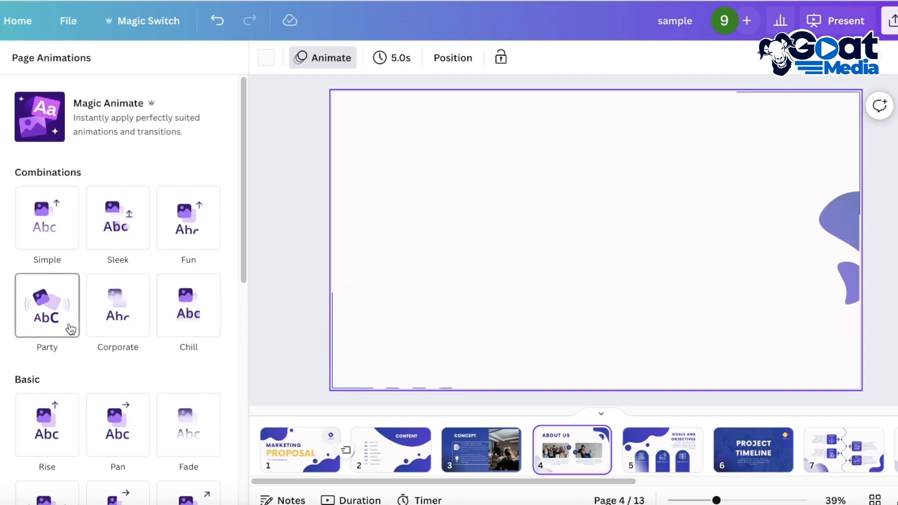
scroll(71, 334, "down", 3)
left_click(71, 333)
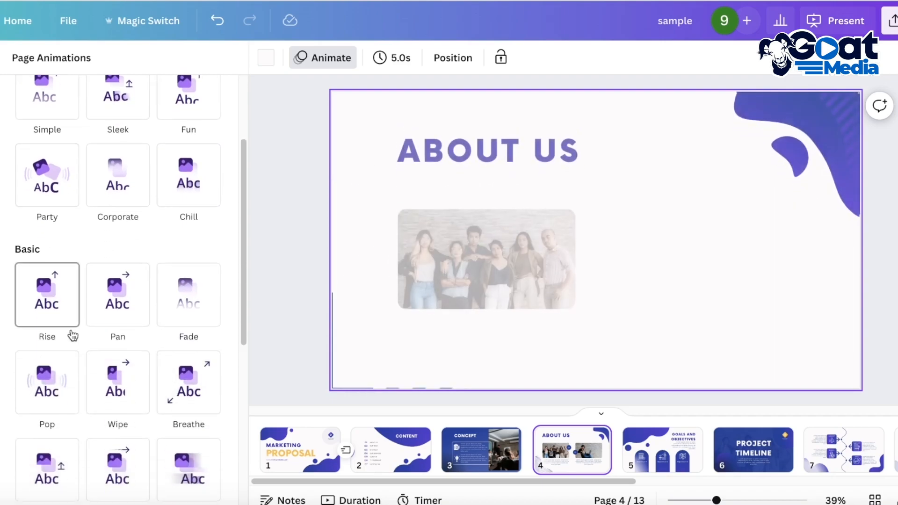
left_click(109, 322)
left_click(189, 305)
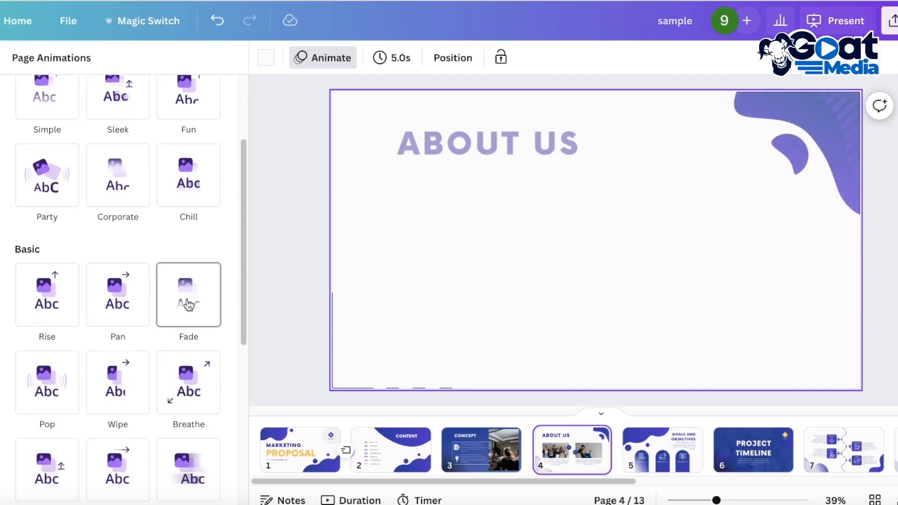
scroll(174, 360, "down", 3)
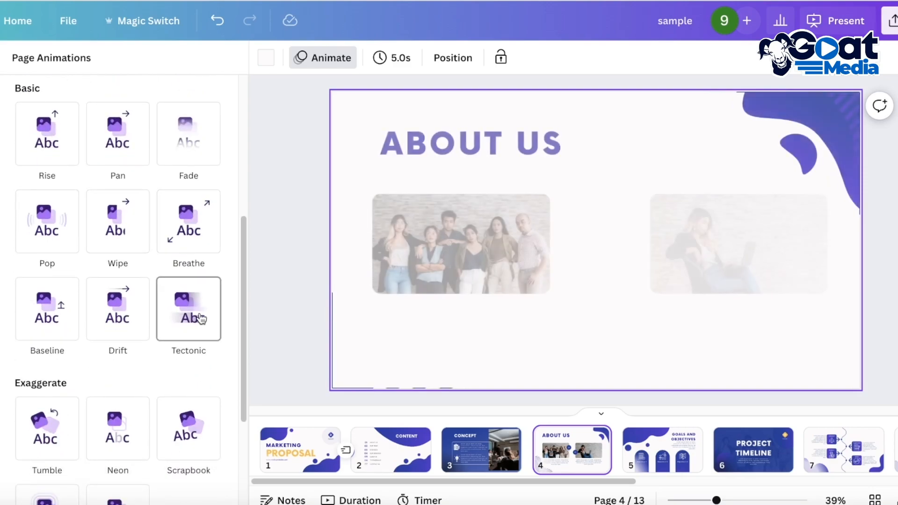
scroll(180, 353, "down", 3)
scroll(177, 346, "down", 1)
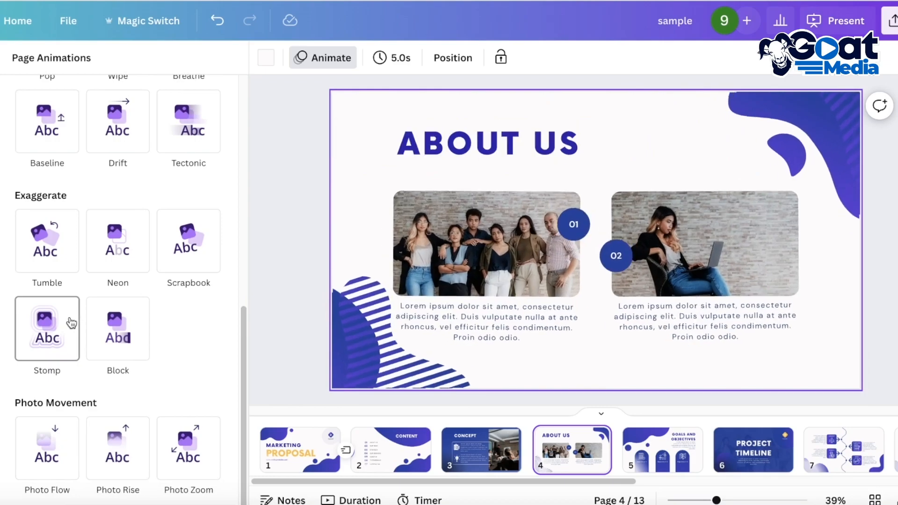
scroll(77, 322, "up", 4)
scroll(82, 309, "up", 3)
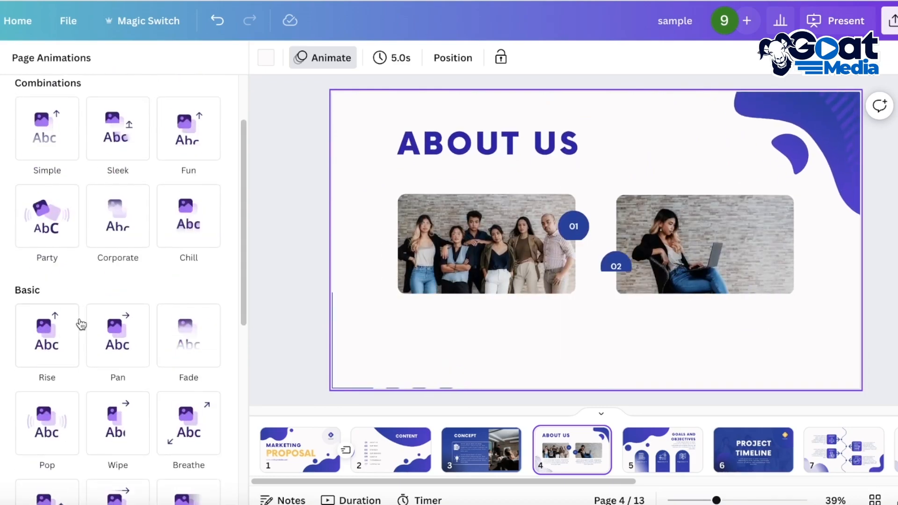
scroll(71, 281, "up", 2)
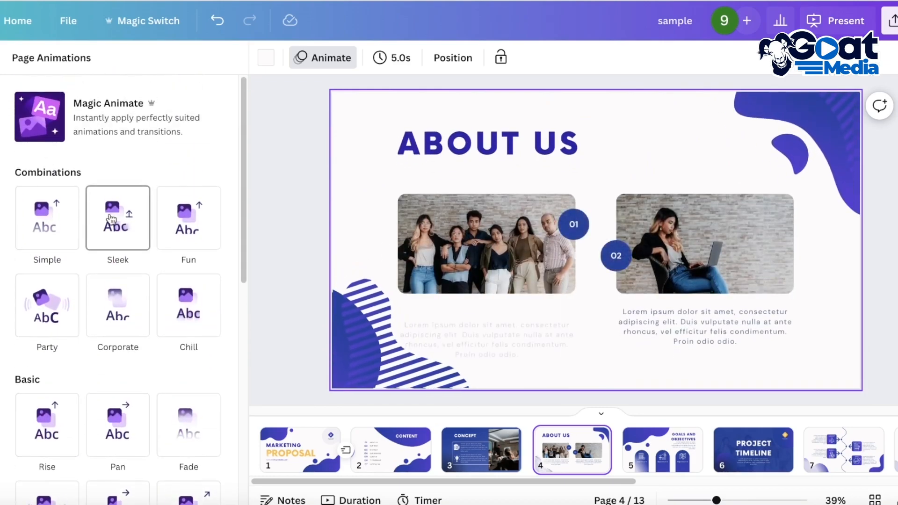
- Apply the Tectonic page animation to the About Us page and raise its intensity to the maximum
scroll(114, 279, "down", 4)
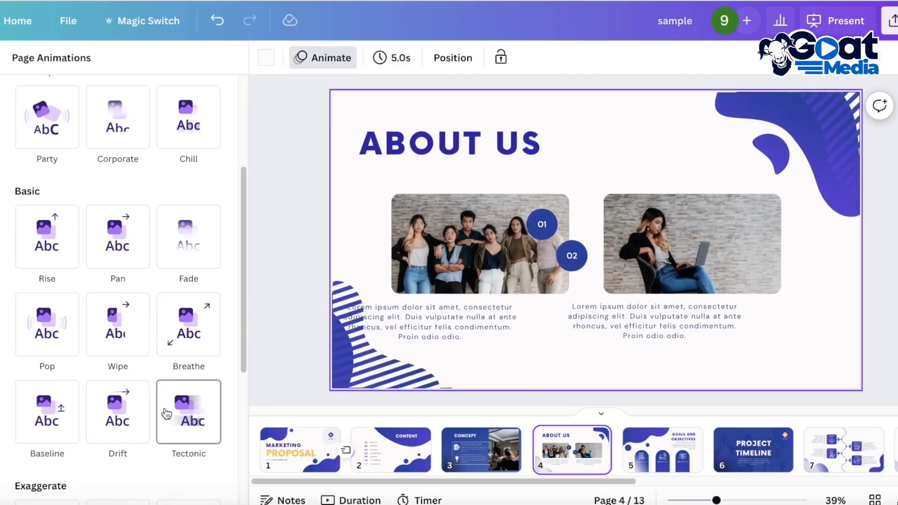
left_click(170, 415)
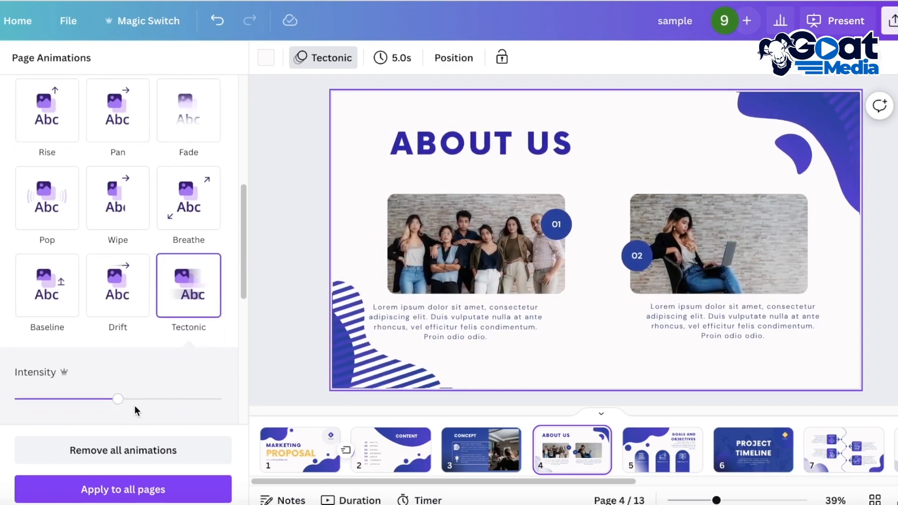
scroll(112, 386, "down", 1)
left_click_drag(113, 367, 385, 361)
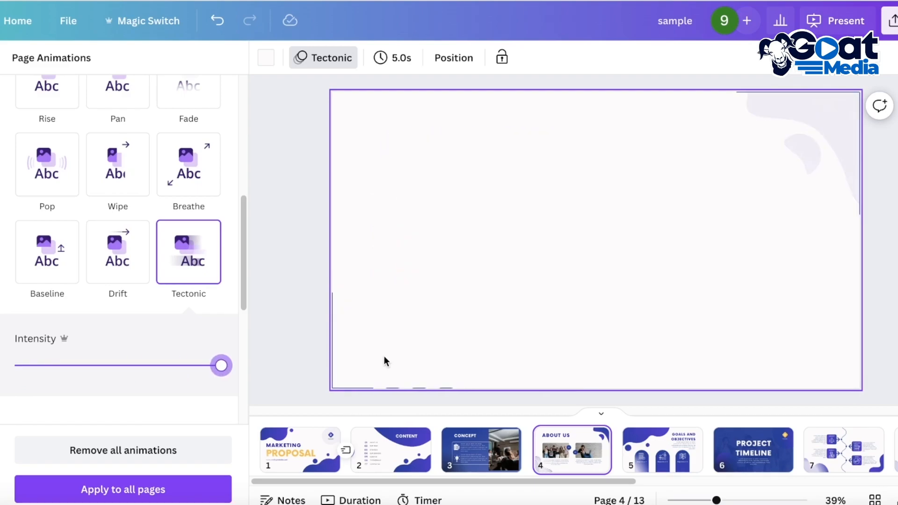
- Switch the About Us page to the Pop animation and set it to animate On enter
scroll(147, 279, "up", 5)
left_click(77, 350)
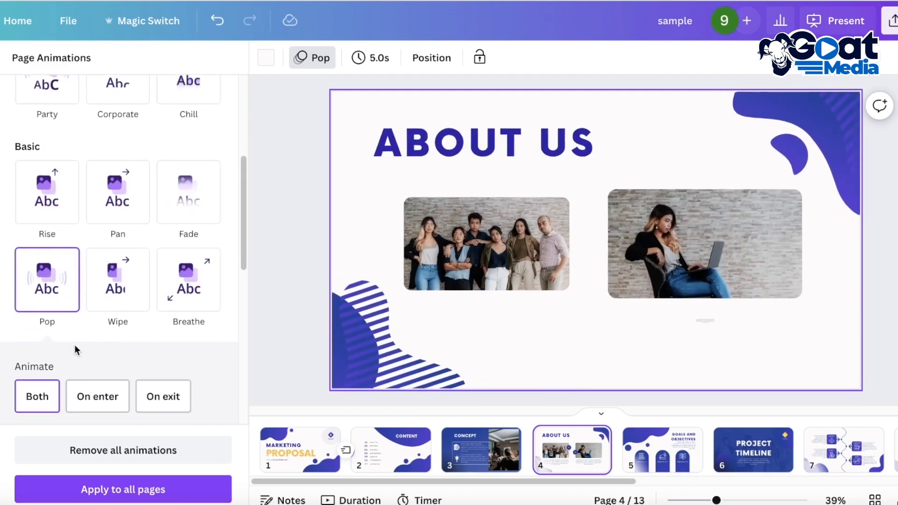
scroll(101, 395, "down", 5)
scroll(81, 366, "up", 1)
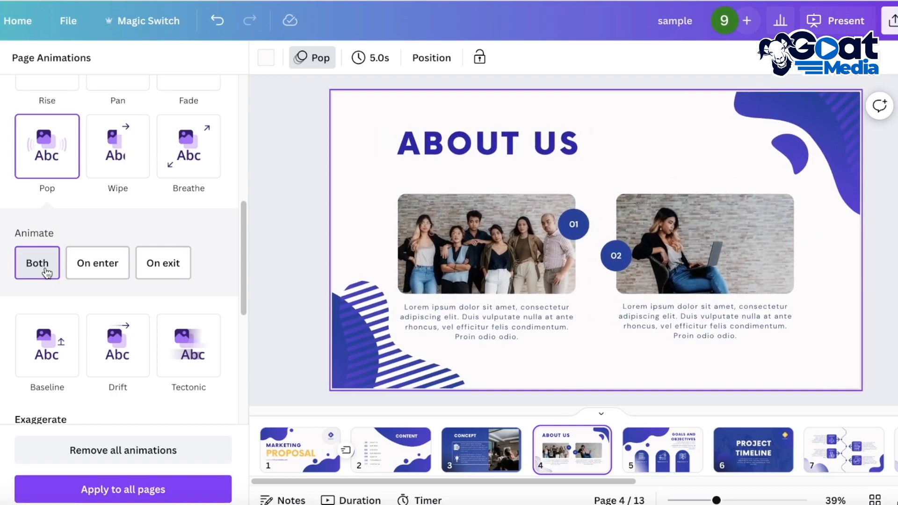
left_click(97, 264)
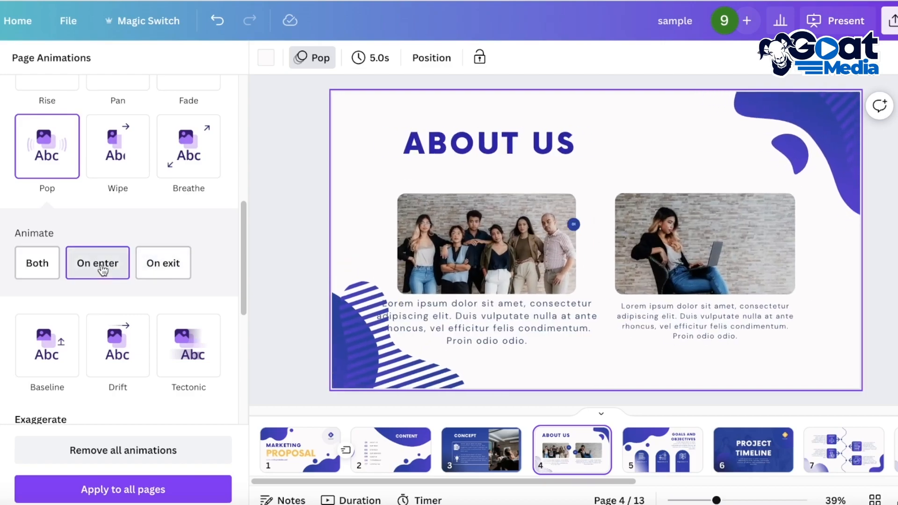
- Apply the Block animation to the About Us page and set its color to the light orange document color
scroll(74, 331, "down", 3)
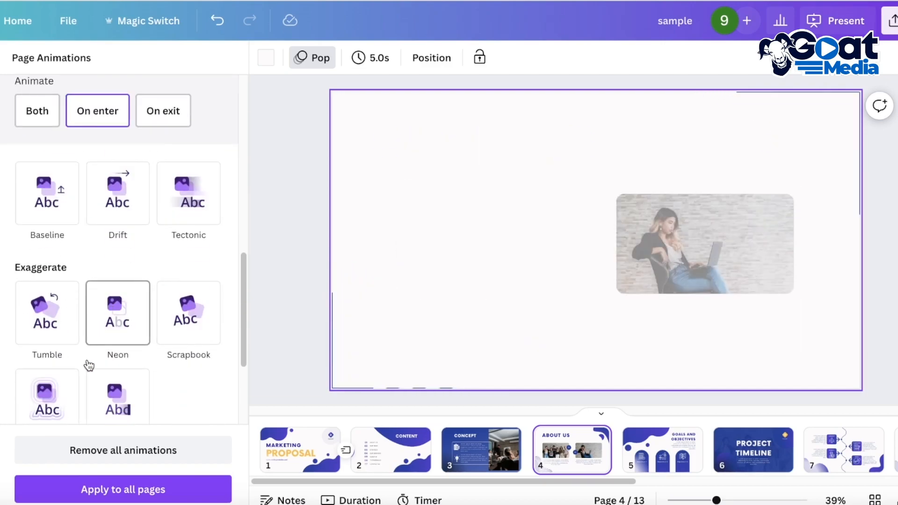
left_click(107, 384)
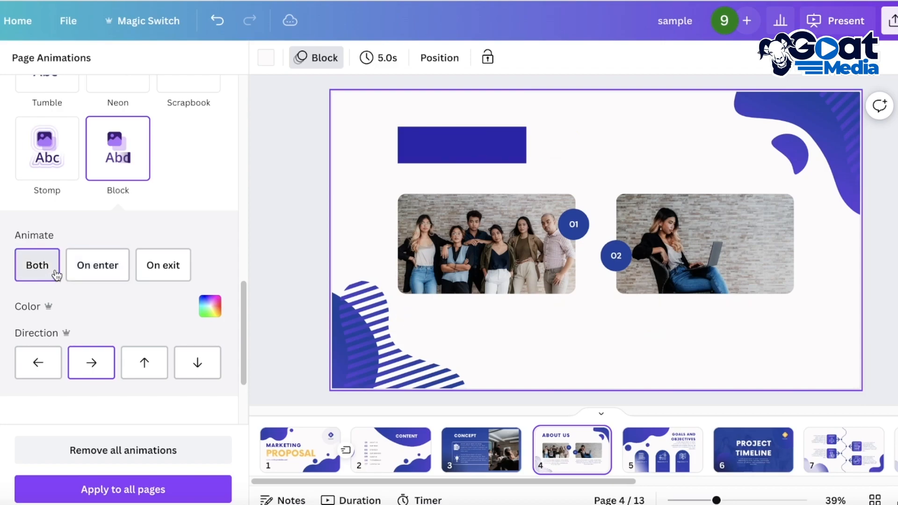
left_click(210, 306)
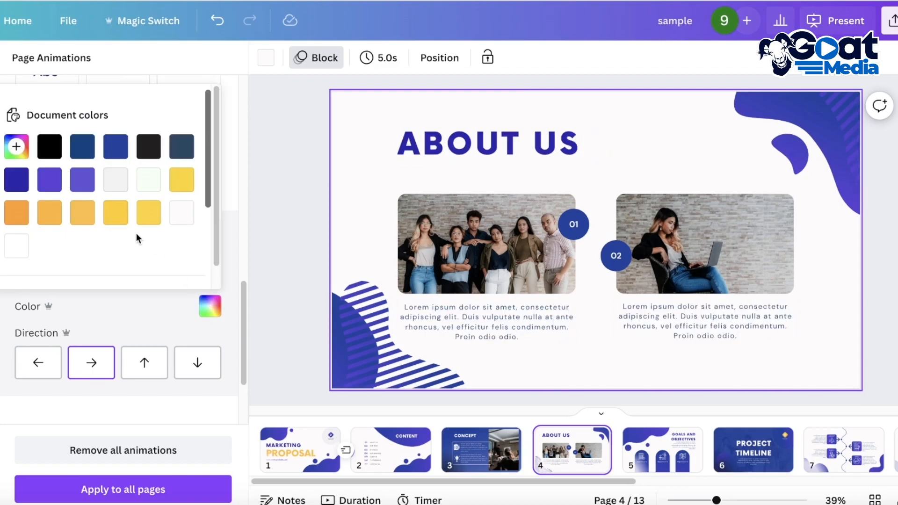
left_click(83, 220)
left_click(124, 299)
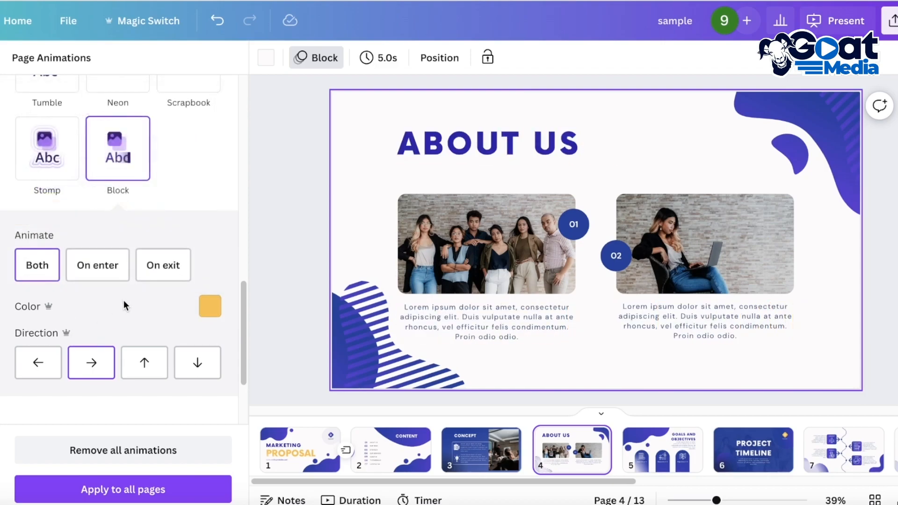
- Try the Block animation's upward and downward directions, restore the rightward direction, and close the page animation options
left_click(136, 371)
left_click(216, 363)
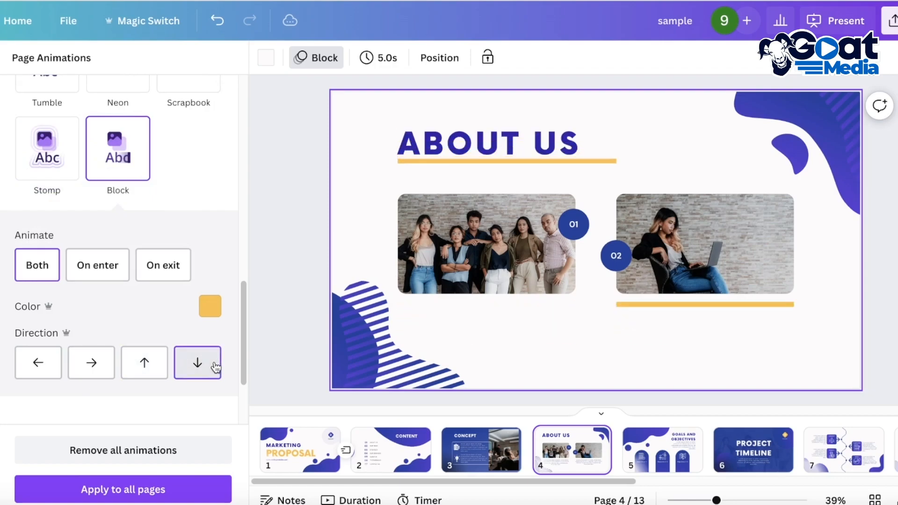
left_click(92, 363)
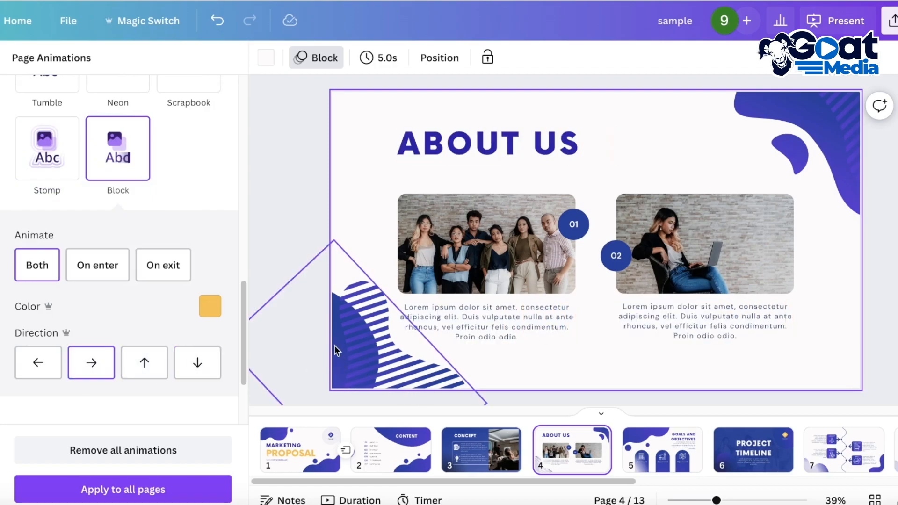
left_click(310, 226)
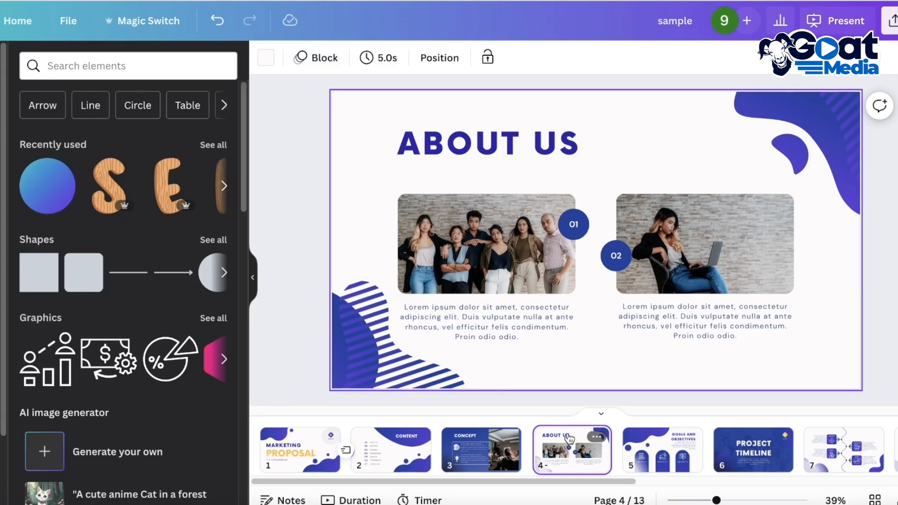
- Check the About Us page's Block animation options and move the page directly after the Marketing Proposal cover
left_click(319, 60)
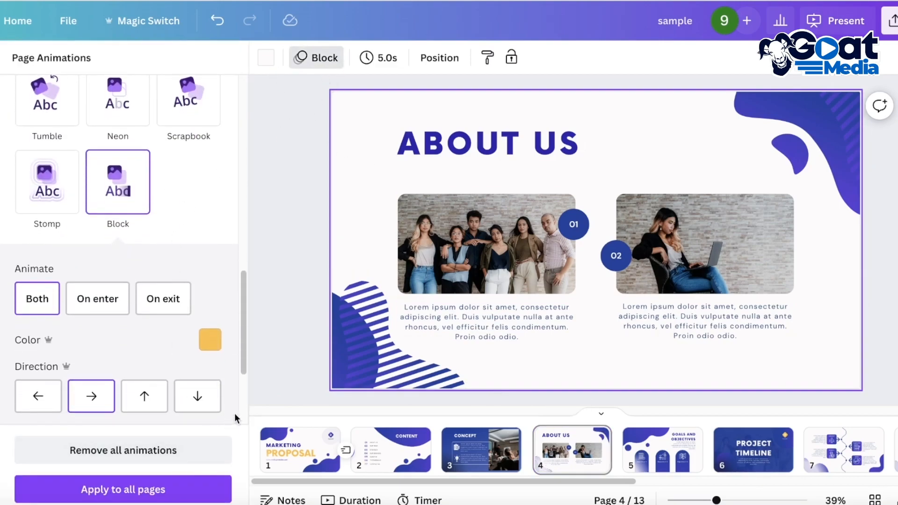
left_click(301, 359)
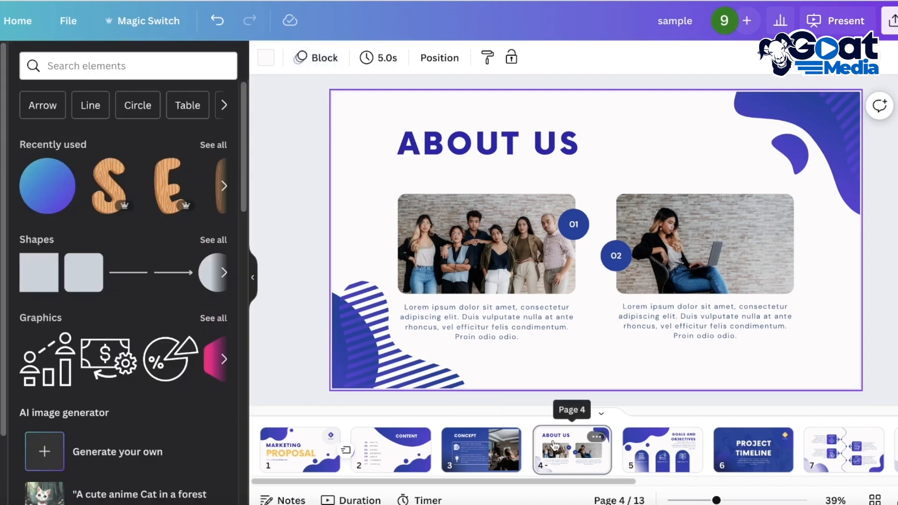
left_click_drag(562, 446, 374, 447)
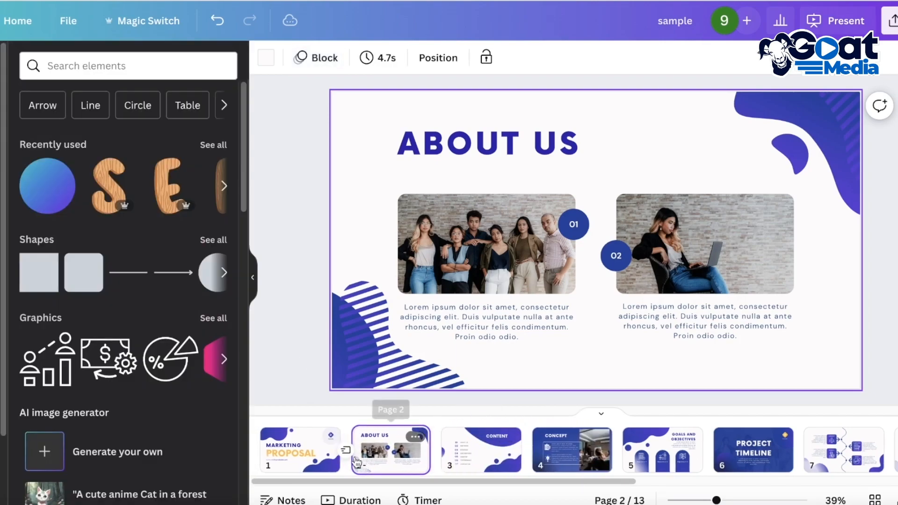
- Present full screen from the cover page, play through About Us and Content forward and back, and exit the presentation
left_click(303, 449)
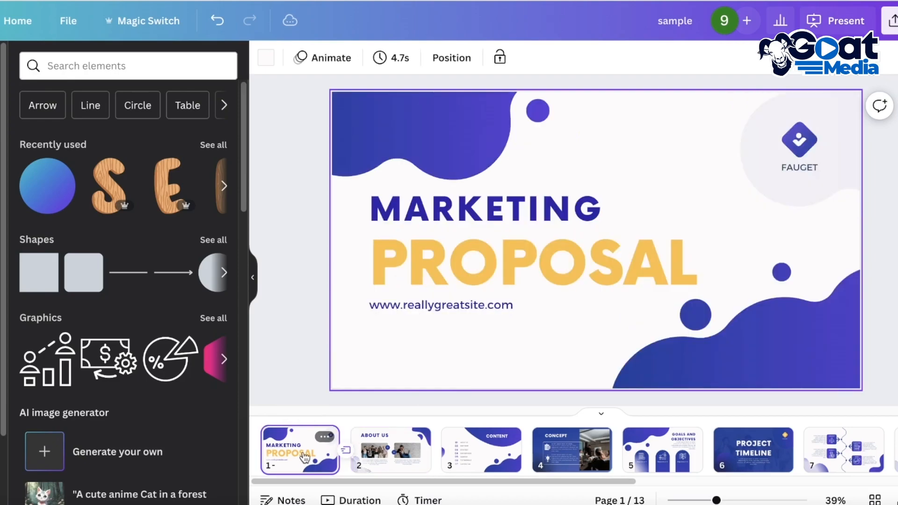
left_click(837, 21)
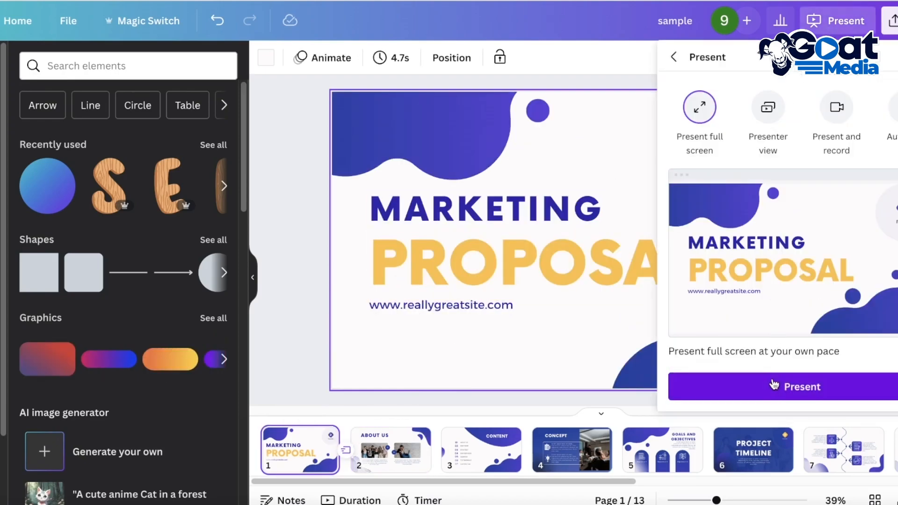
left_click(775, 384)
left_click(771, 366)
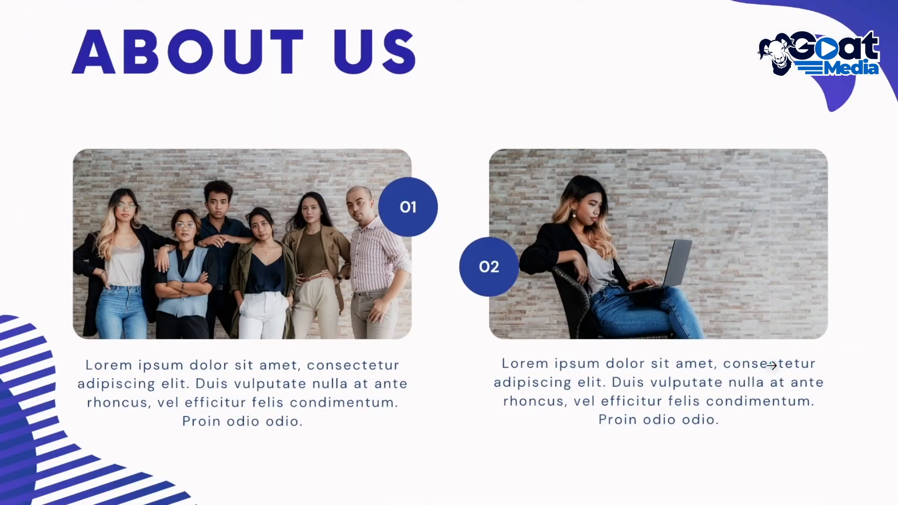
left_click(770, 366)
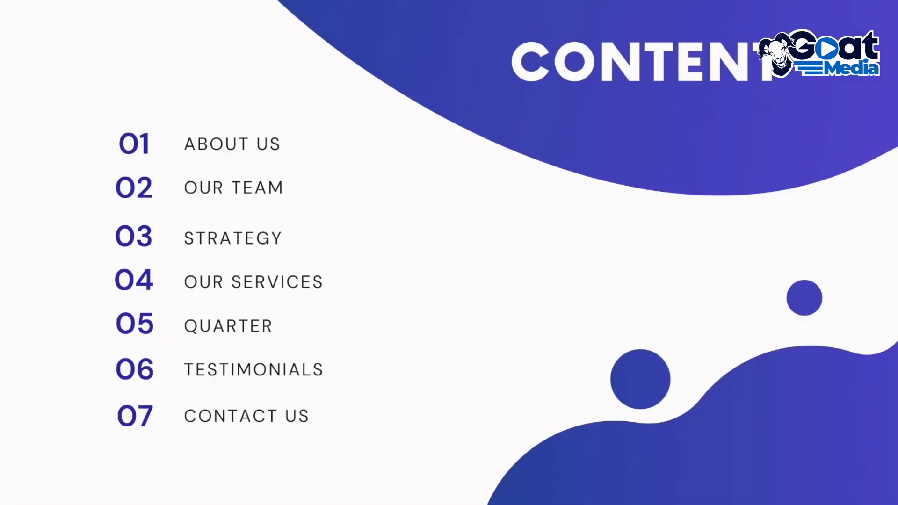
key("Left")
key("Left")
key("Right")
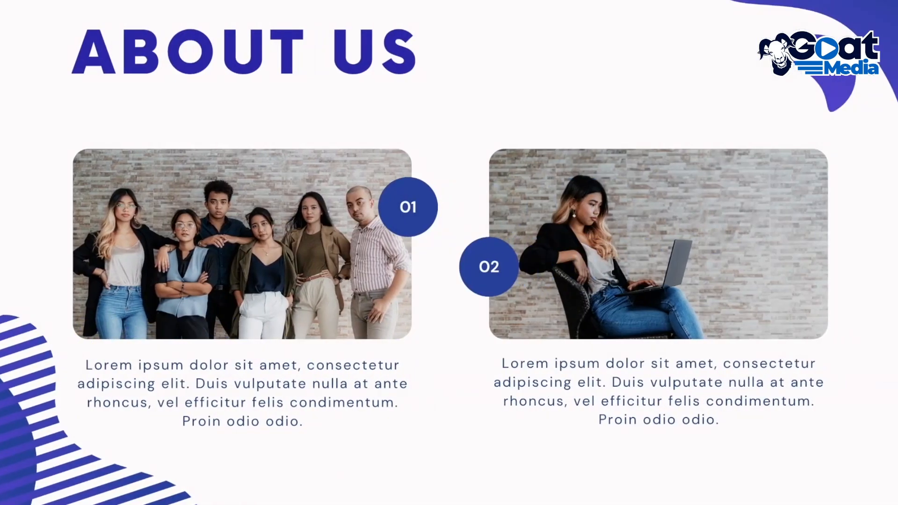
key("Right")
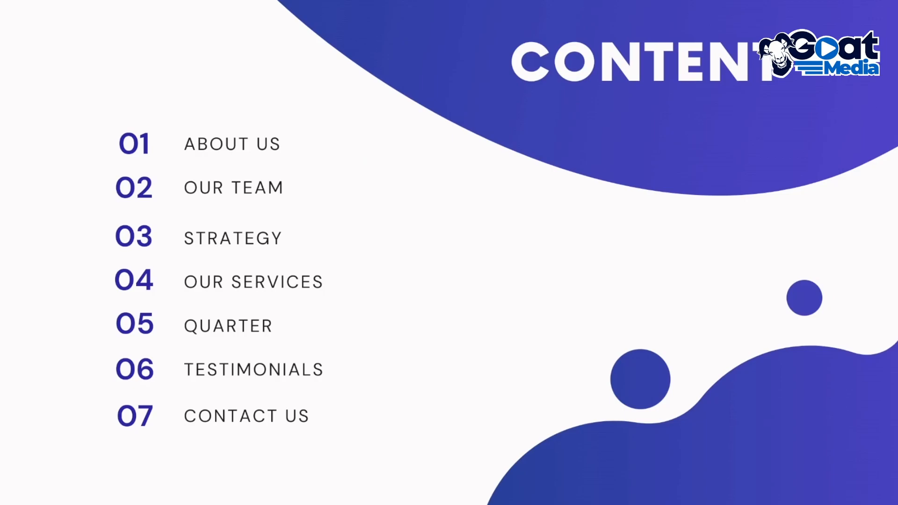
key("Escape")
- Move the About Us page to third place after Content and check the transition between the first two pages
left_click_drag(390, 449, 487, 450)
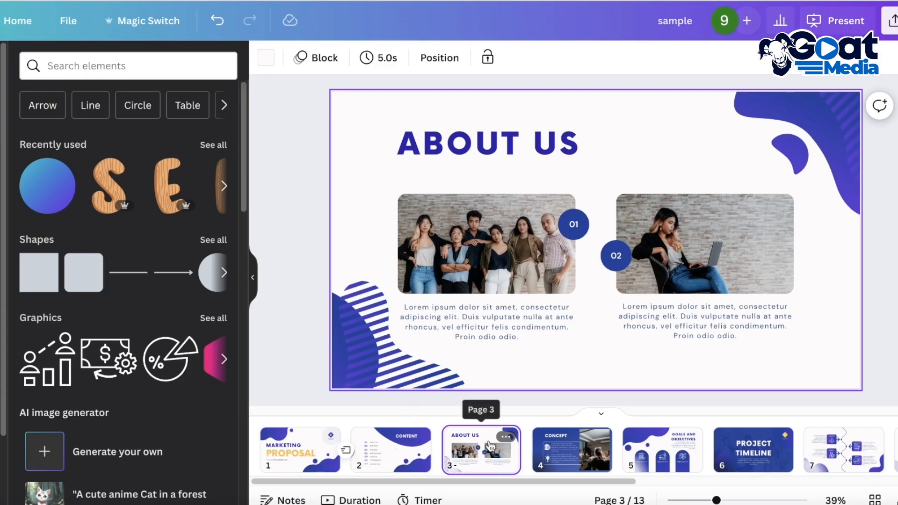
left_click(348, 454)
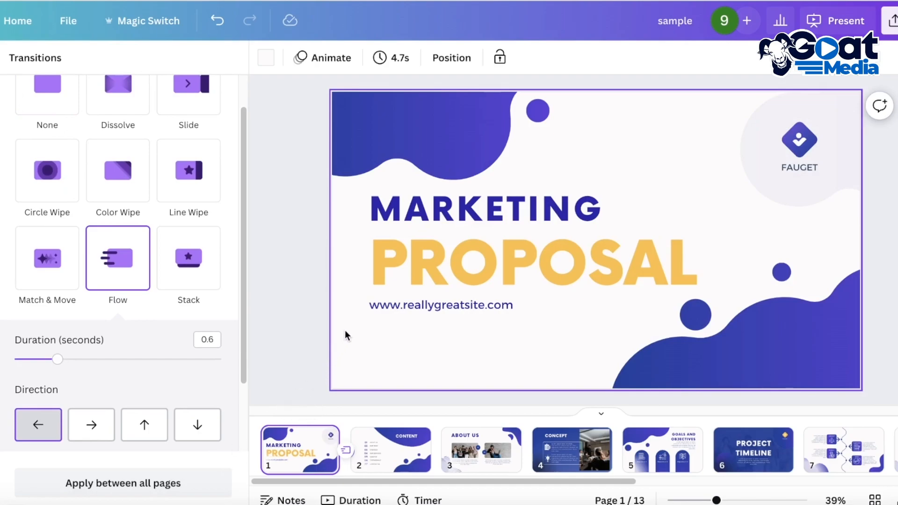
left_click(403, 462)
left_click(477, 467)
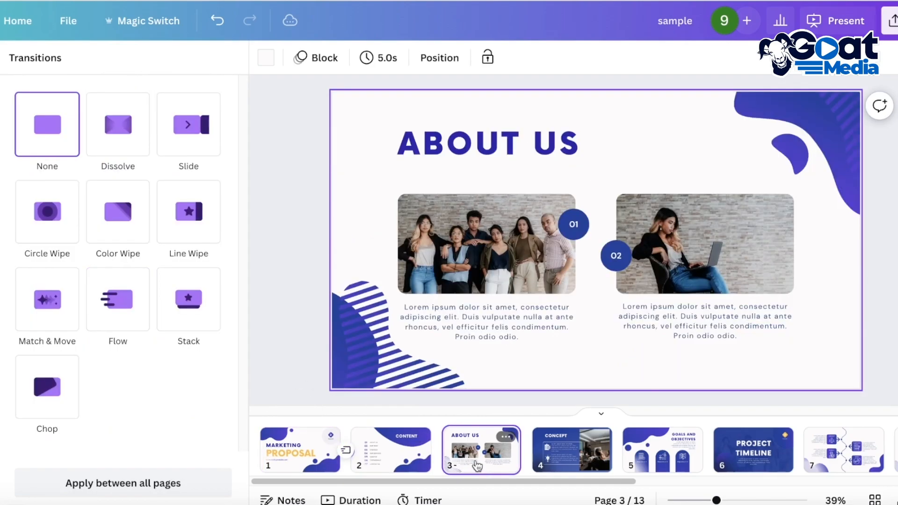
left_click(309, 239)
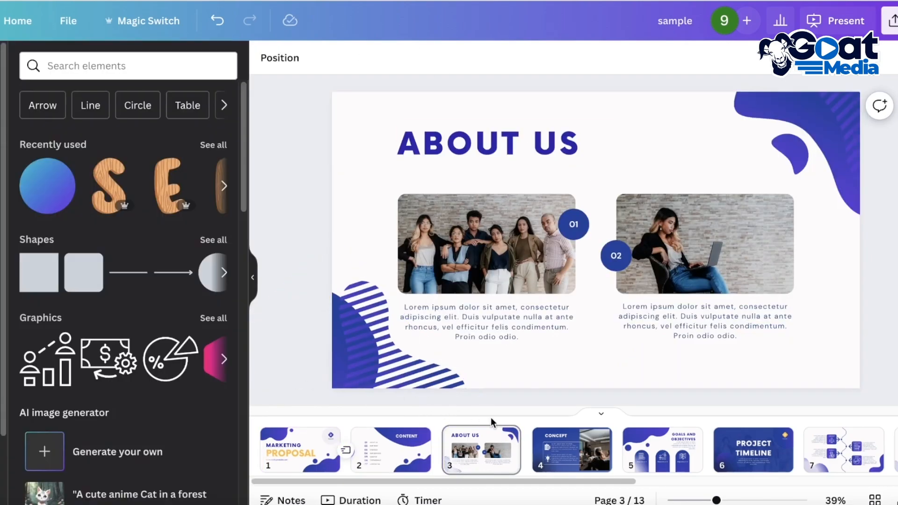
mouse_move(514, 436)
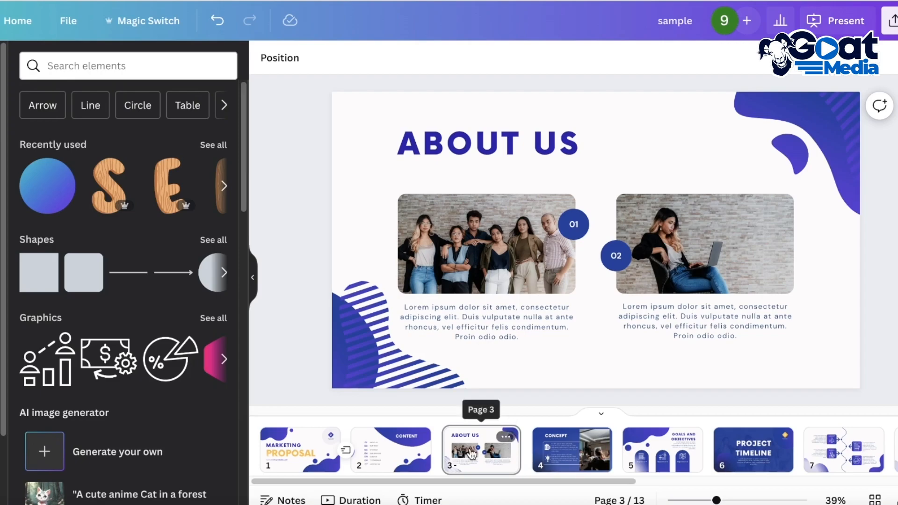
- Open the Goals and Objectives page and examine its map, people chart and calculator icons one by one
left_click(572, 450)
left_click(661, 450)
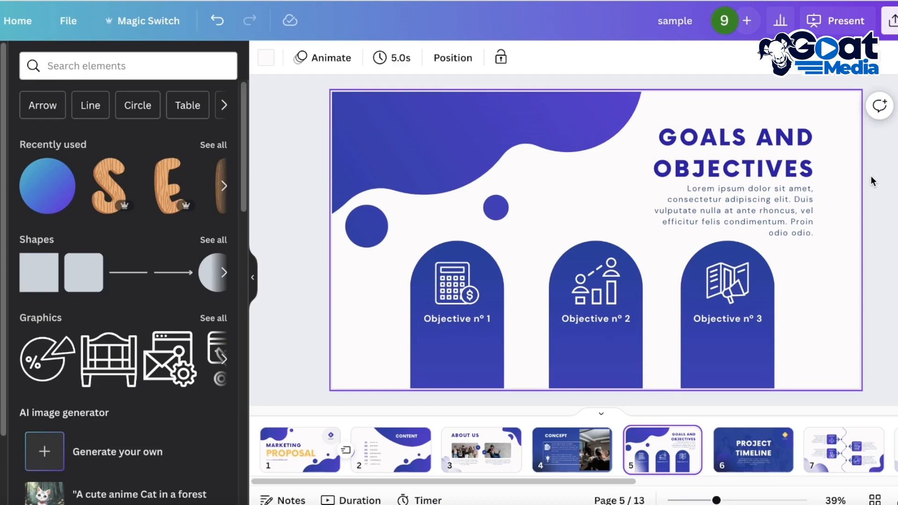
left_click(724, 296)
left_click(596, 280)
left_click(461, 280)
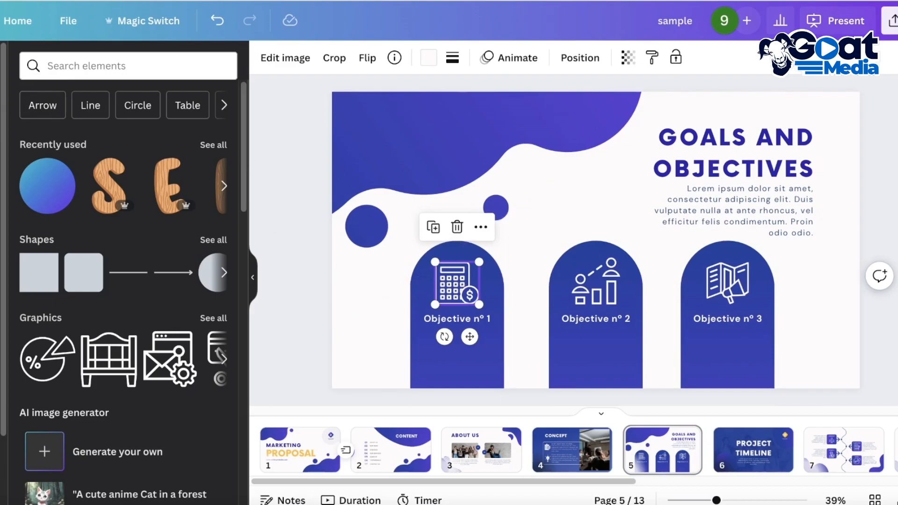
- Search the elements for "animated" graphics, add the lightbulb, and scale it down beside the Goals and Objectives heading
left_click(111, 69)
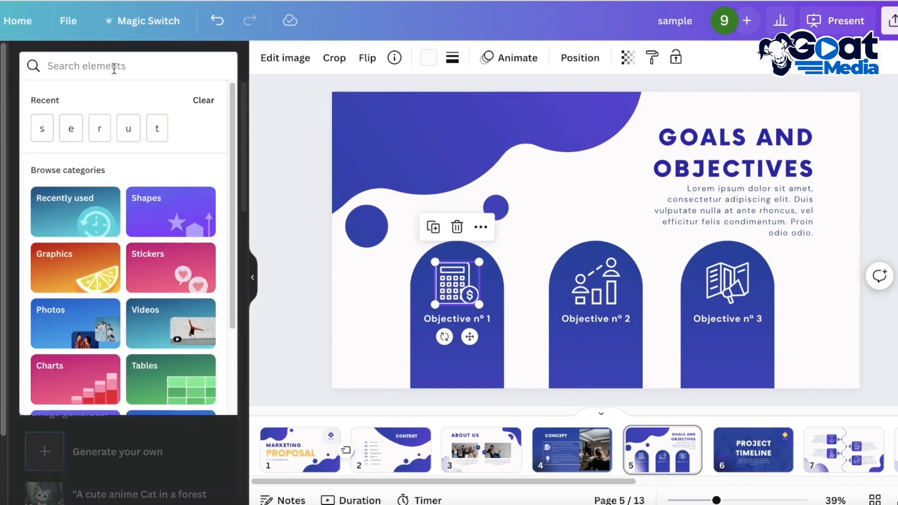
type("animated")
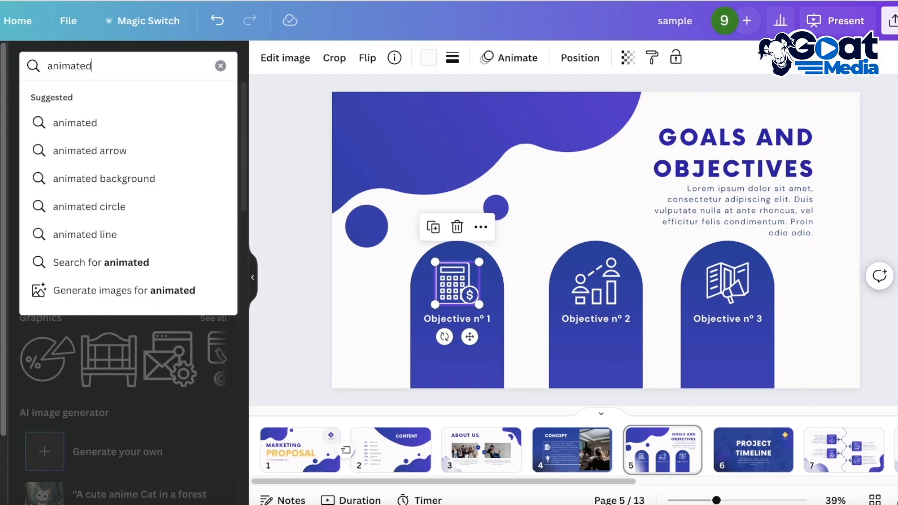
key("Return")
left_click(206, 178)
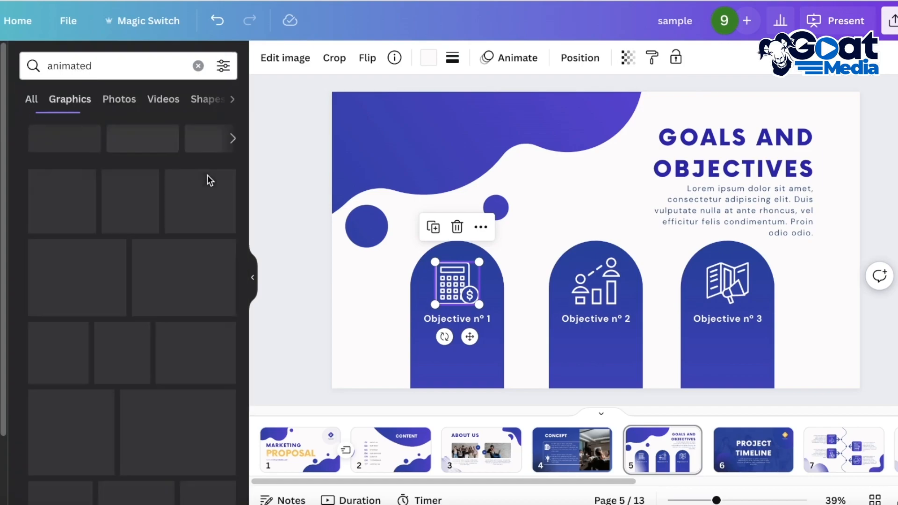
left_click(50, 203)
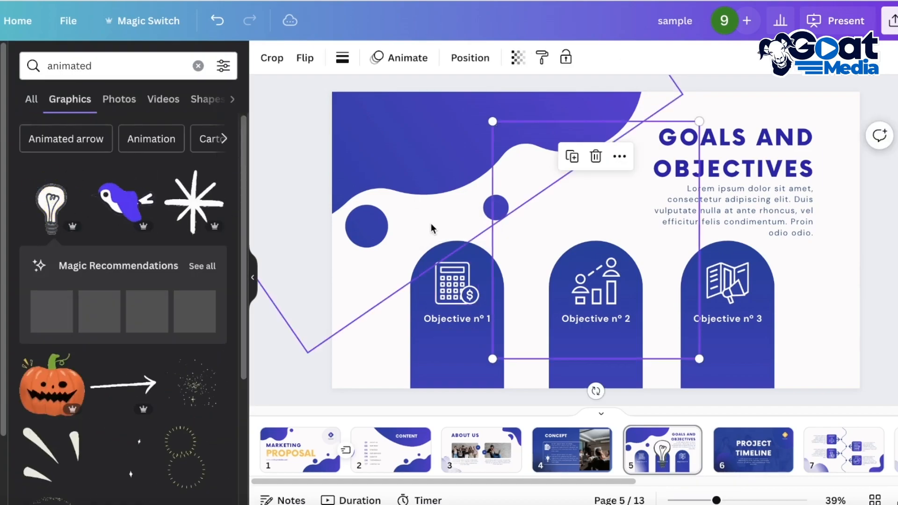
left_click_drag(679, 354, 630, 156)
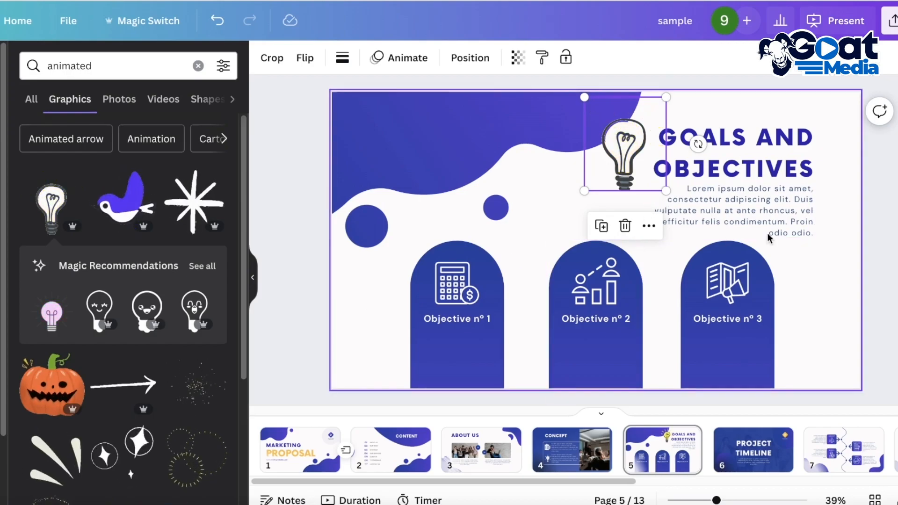
left_click(880, 243)
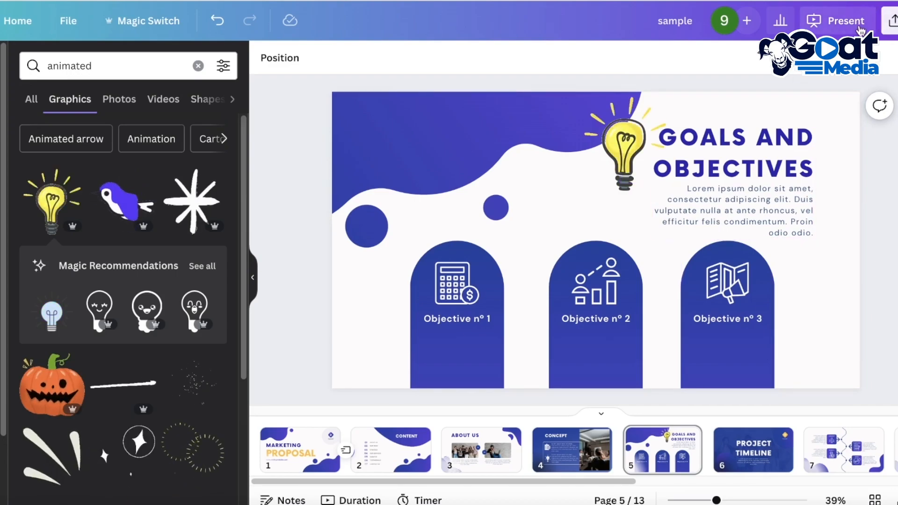
- Preview the Goals and Objectives page in full-screen presentation, exit, and browse more of the animated graphics
left_click(837, 21)
left_click(793, 397)
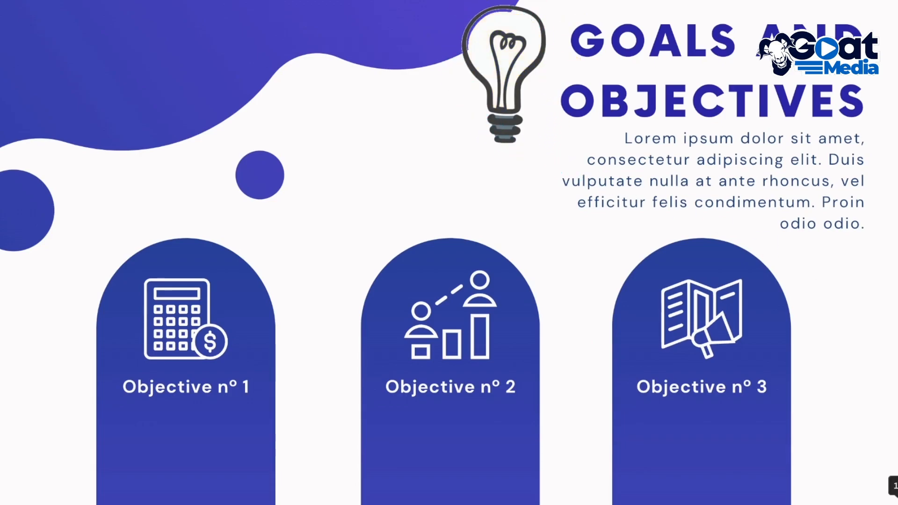
key("Escape")
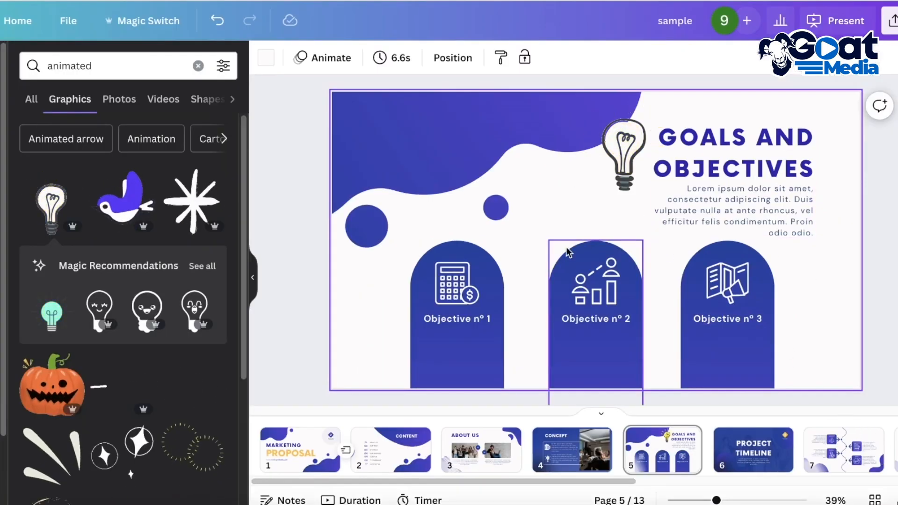
scroll(196, 299, "down", 3)
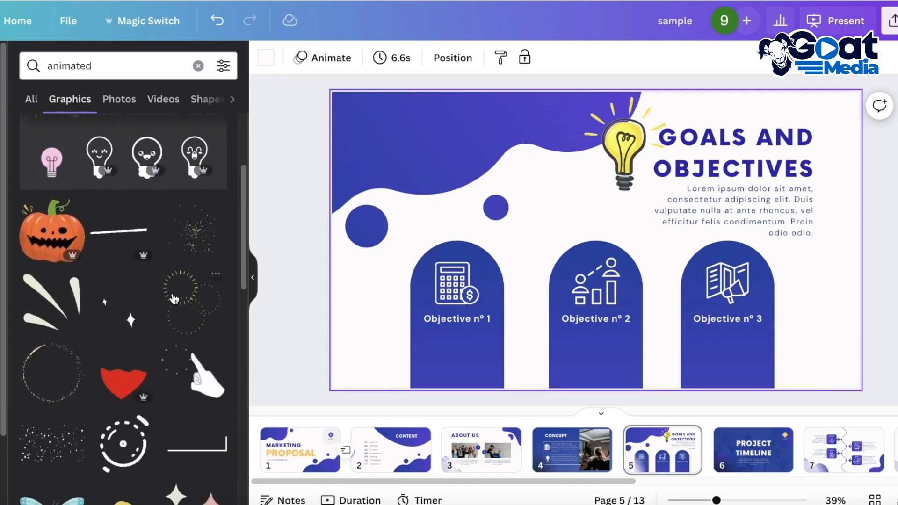
scroll(173, 295, "down", 5)
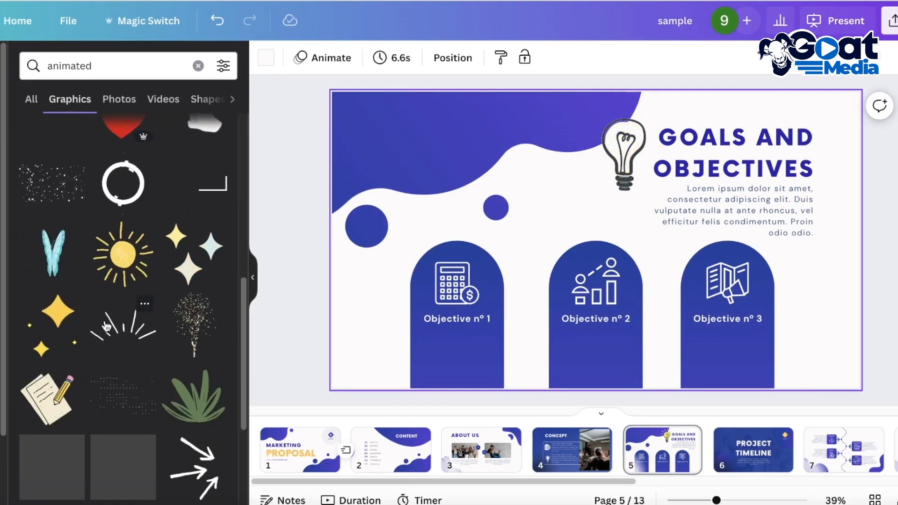
scroll(97, 230, "down", 3)
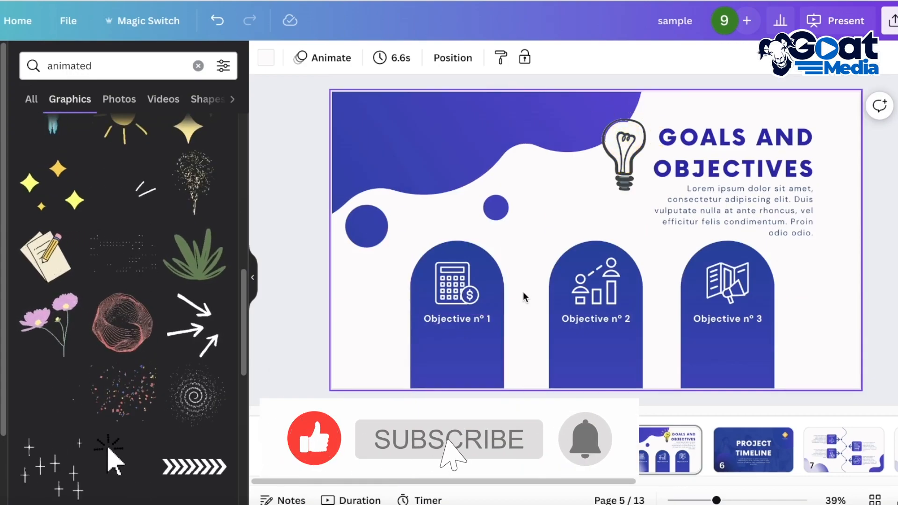
- Duplicate the Profit During the Quarter page and select the copy as page 9
scroll(607, 207, "up", 2)
scroll(734, 466, "right", 5)
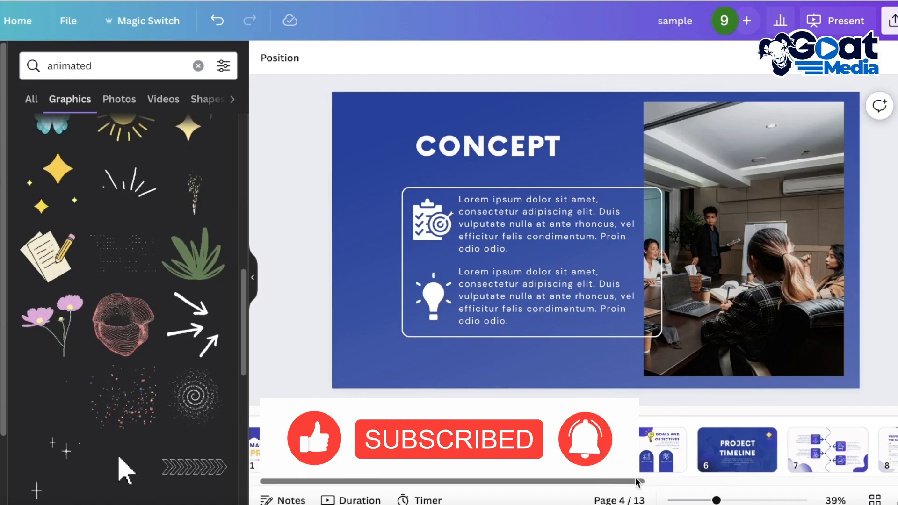
scroll(734, 465, "right", 3)
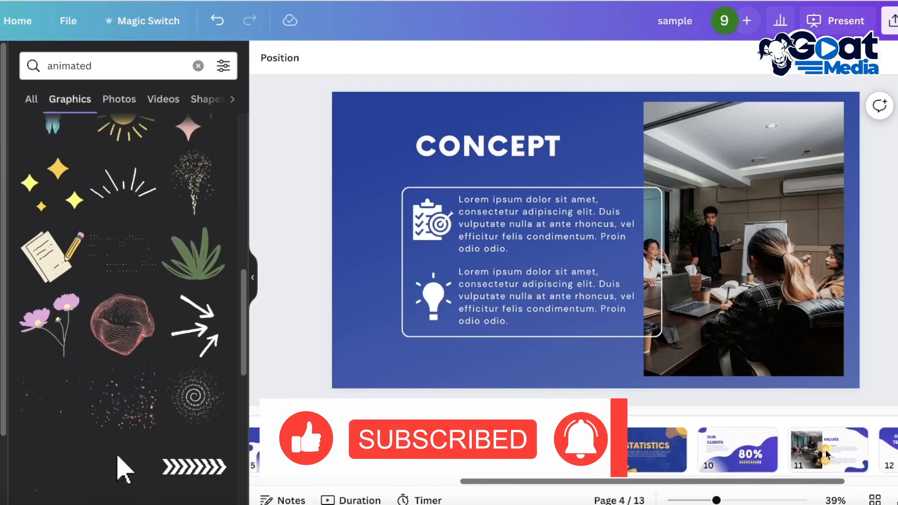
left_click(572, 452)
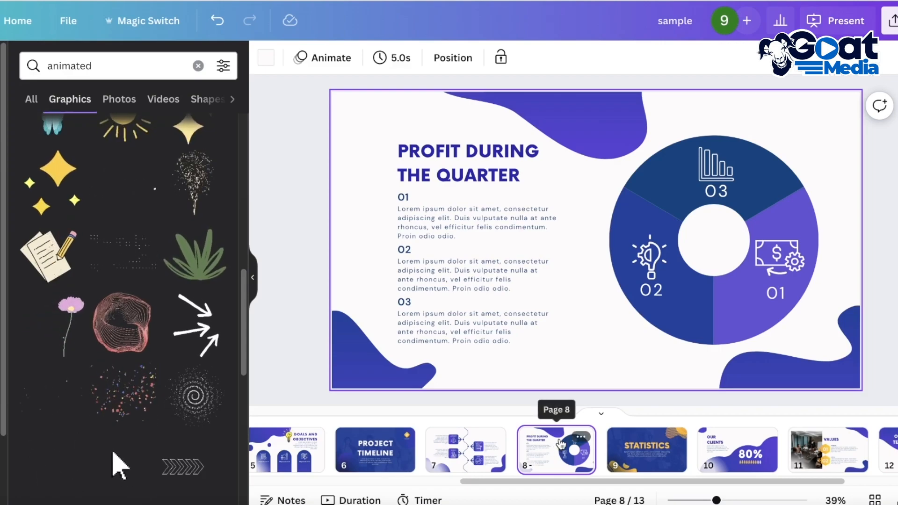
left_click(585, 441)
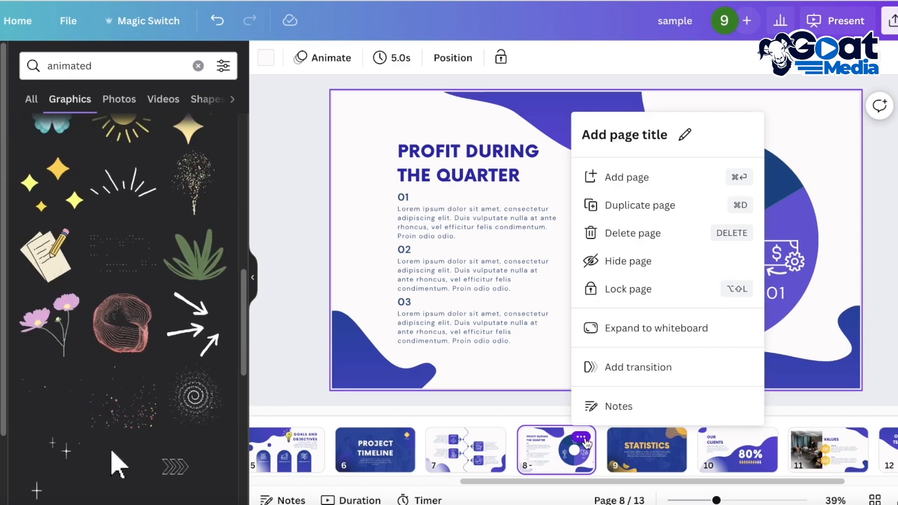
left_click(627, 205)
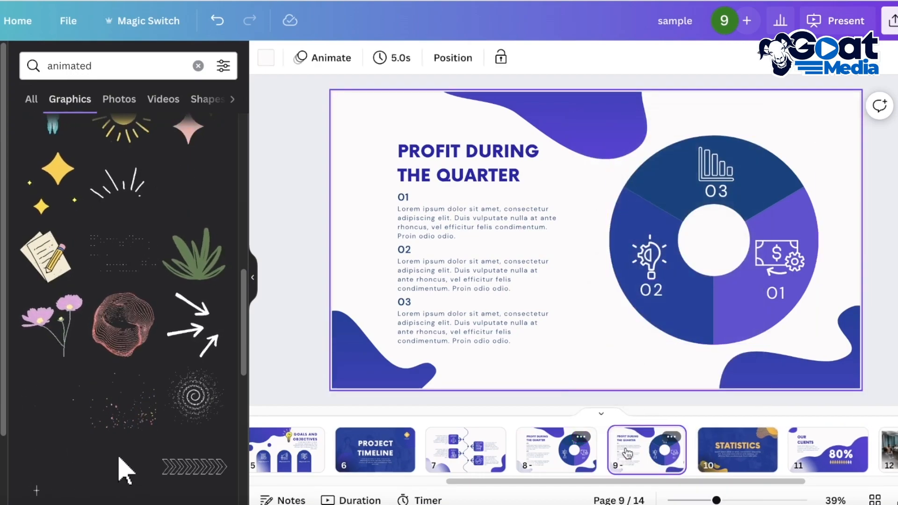
left_click(670, 466)
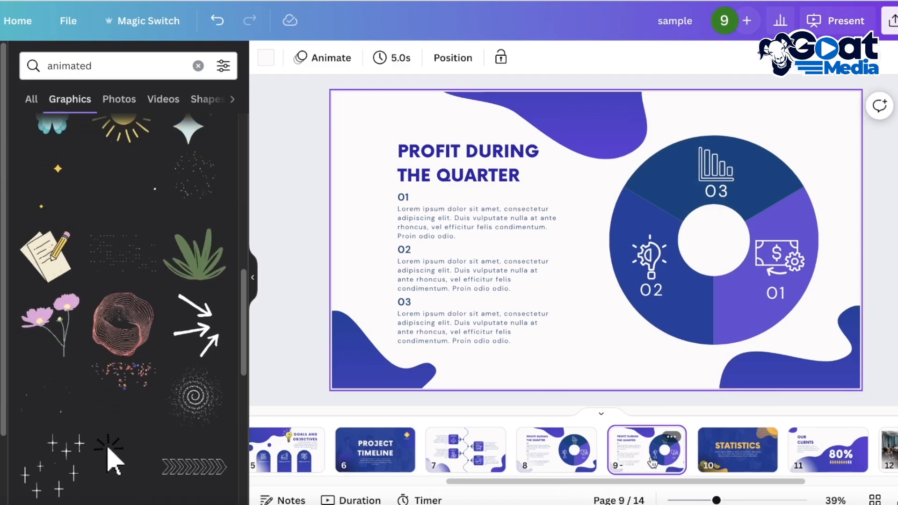
- Delete the 02 and 03 numbers and their paragraphs from the text list on page 9
left_click(447, 324)
key("Delete")
left_click(423, 282)
key("Delete")
left_click(406, 301)
key("Delete")
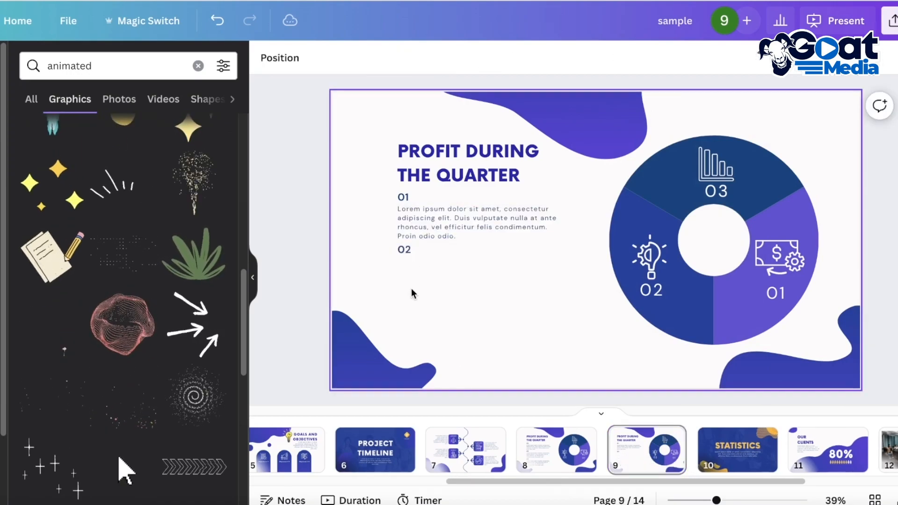
left_click(414, 247)
key("Delete")
- Enlarge the 01 paragraph on page 9 to font size 28.7 and resize its text box to about 562 wide and 356 high
left_click(450, 229)
left_click_drag(567, 236, 531, 224)
left_click_drag(531, 255, 672, 306)
left_click_drag(673, 257, 571, 260)
left_click_drag(570, 388, 514, 330)
left_click_drag(515, 264, 552, 266)
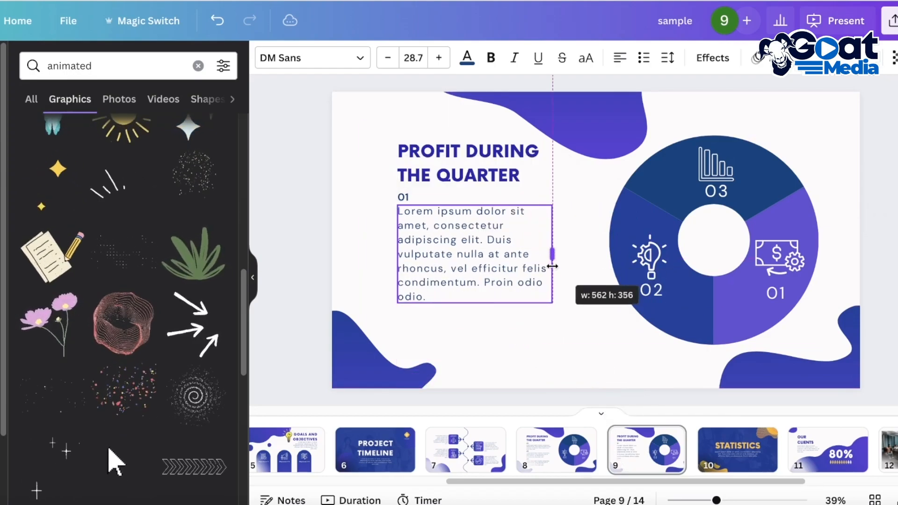
- Delete the 02 and 03 numbers and their lightbulb and bar chart icons from the donut chart on page 9
left_click(651, 267)
key("Delete")
left_click(648, 289)
key("Delete")
left_click(711, 190)
key("Delete")
left_click(716, 165)
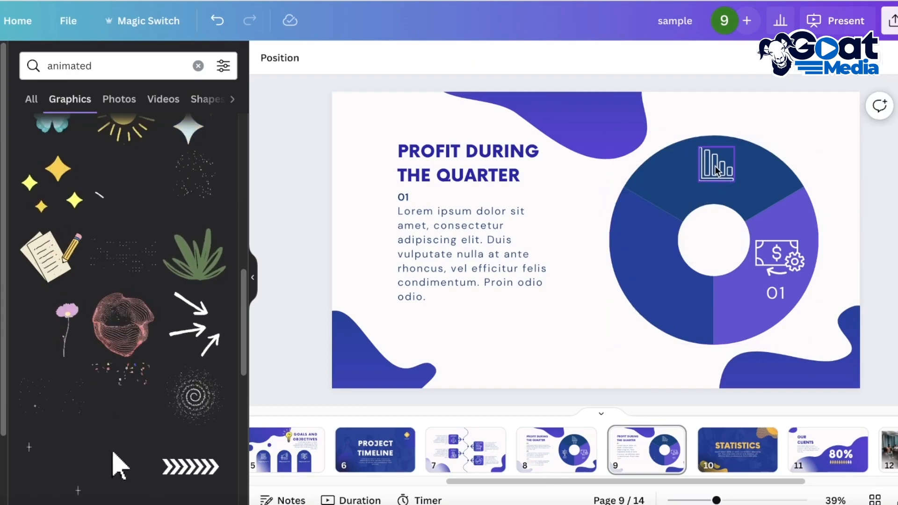
key("Delete")
- Recolor the two blue segments of the page 9 donut chart to the same light purple as the 01 segment
left_click(645, 313)
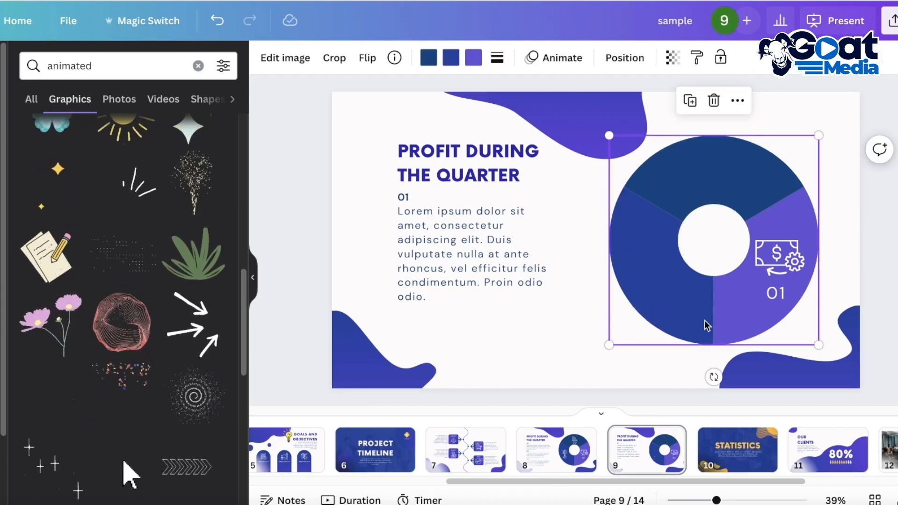
left_click(450, 58)
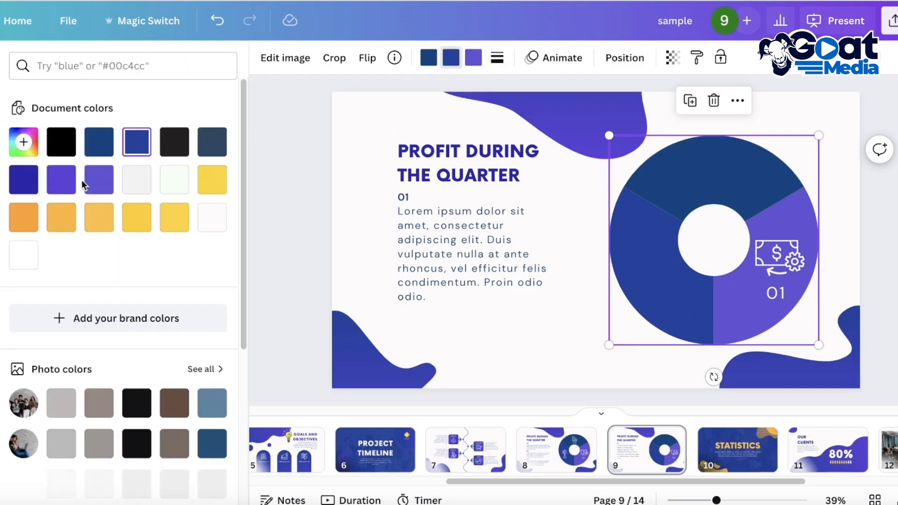
left_click(60, 179)
left_click(98, 179)
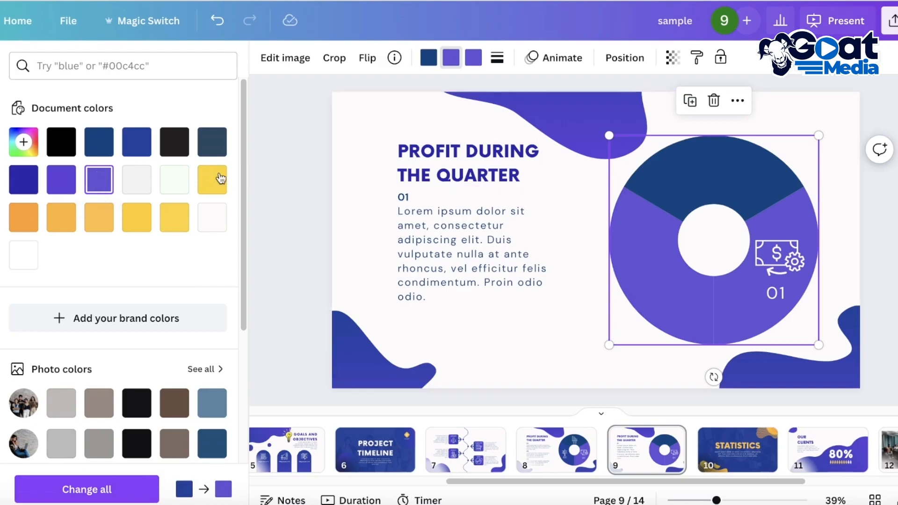
left_click(428, 57)
left_click(98, 179)
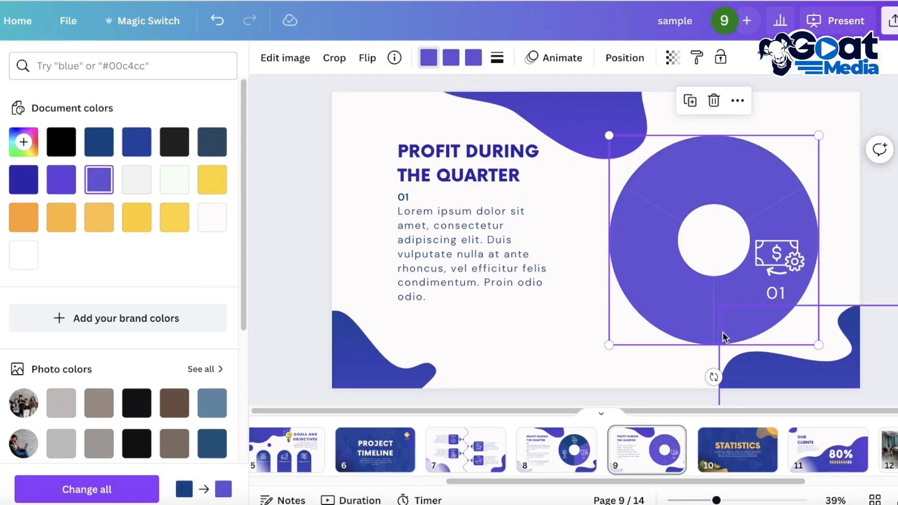
- Move the money icon to the upper middle of the donut ring and center the 01 number in its hole
left_click(774, 263)
left_click_drag(773, 263, 679, 191)
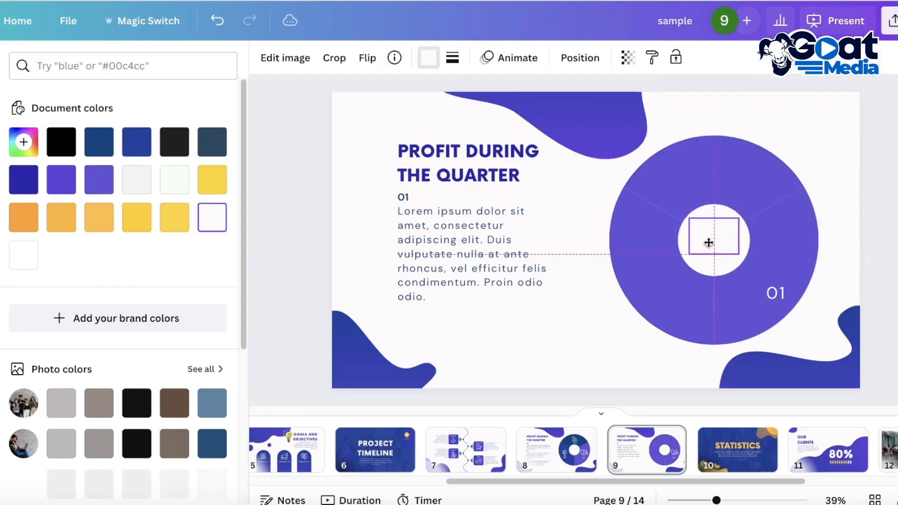
left_click_drag(709, 242, 714, 179)
left_click_drag(777, 293, 713, 239)
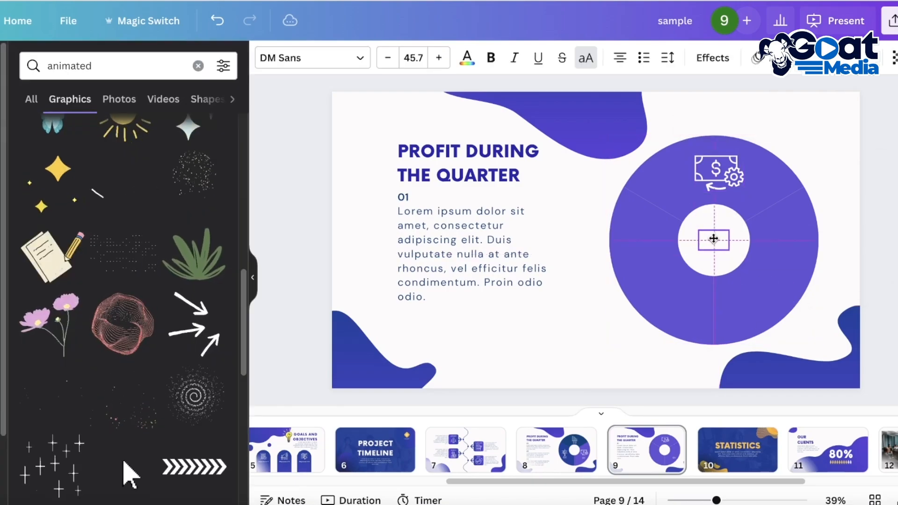
- Color the 01 number in the donut's hole black and fine-tune the placement of the number and the money icon
left_click(466, 58)
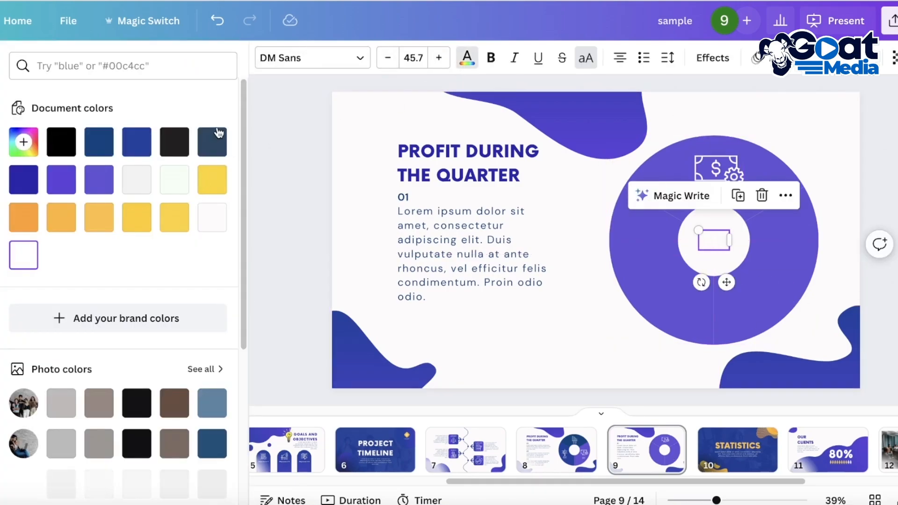
left_click(70, 139)
left_click(724, 267)
left_click_drag(719, 243, 724, 243)
left_click_drag(710, 162, 706, 169)
left_click(715, 240)
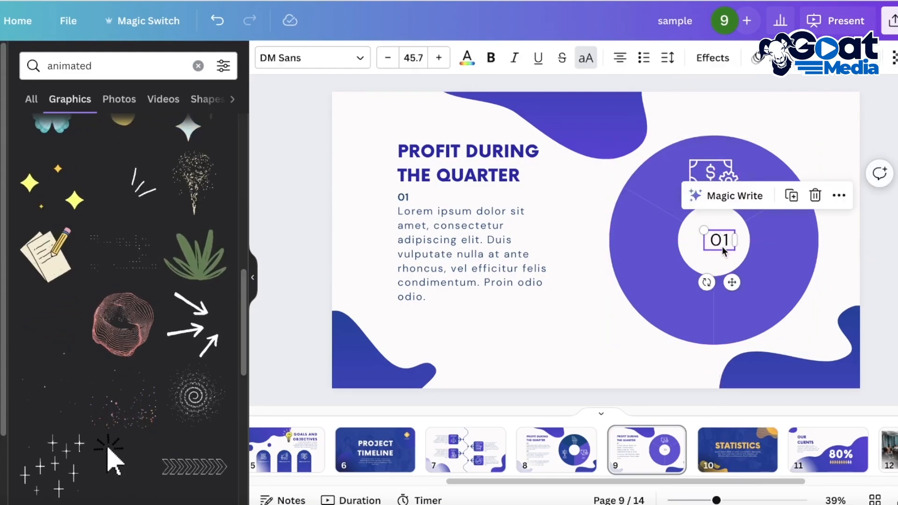
left_click(710, 175)
- Compare the original profit page 8 with the simplified page 9
left_click(590, 440)
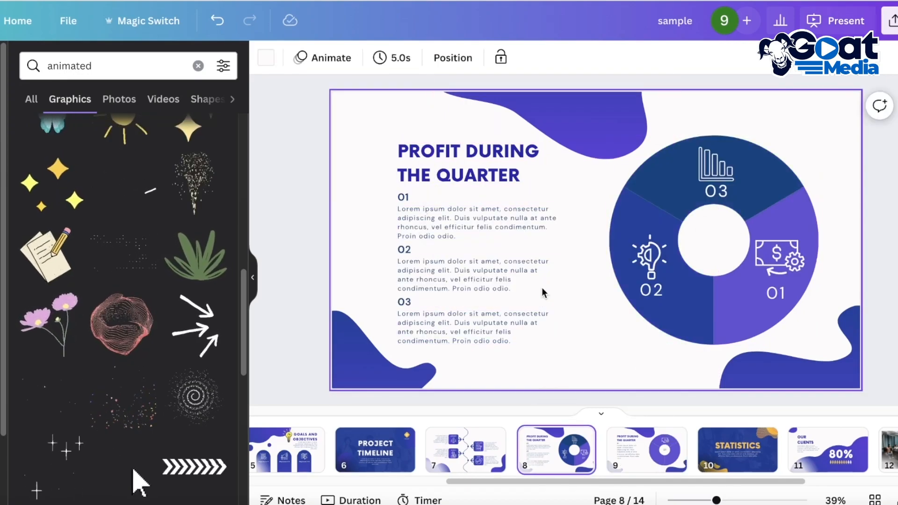
left_click(672, 465)
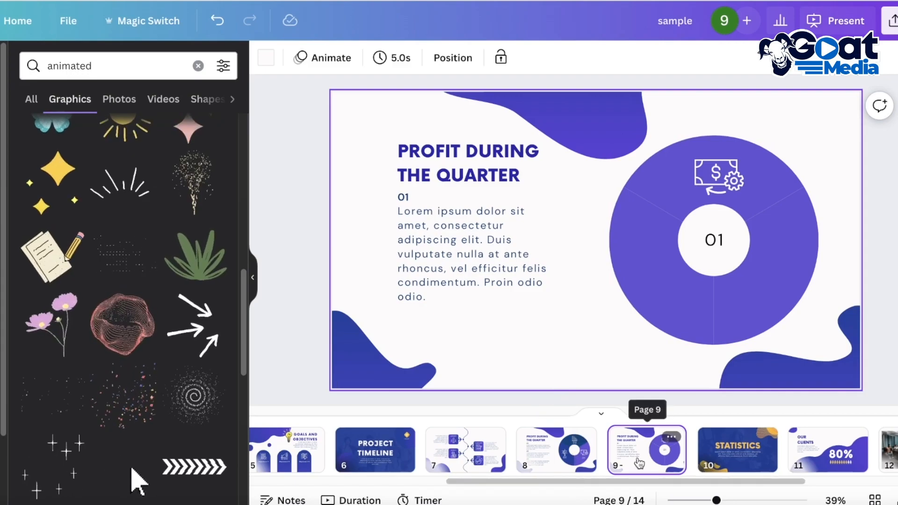
left_click(570, 460)
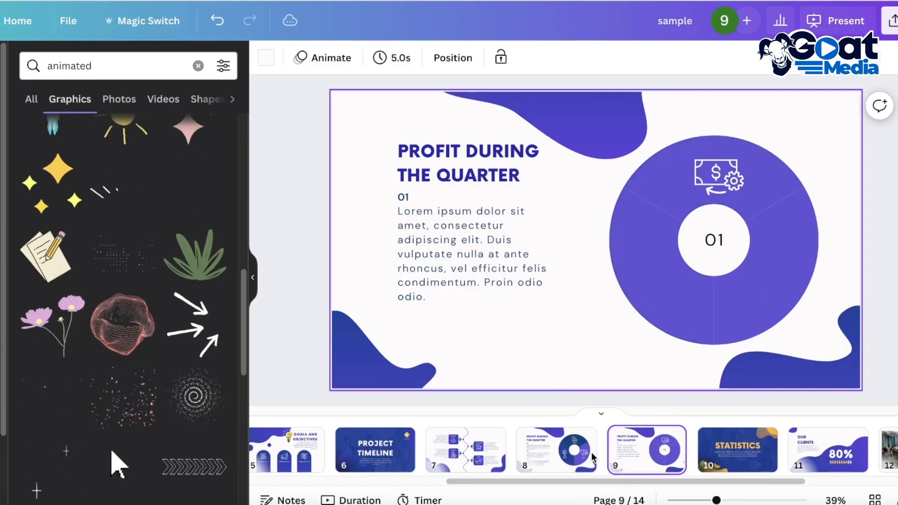
- Browse and preview the element animations available for the donut chart on pages 8 and 9
left_click(682, 289)
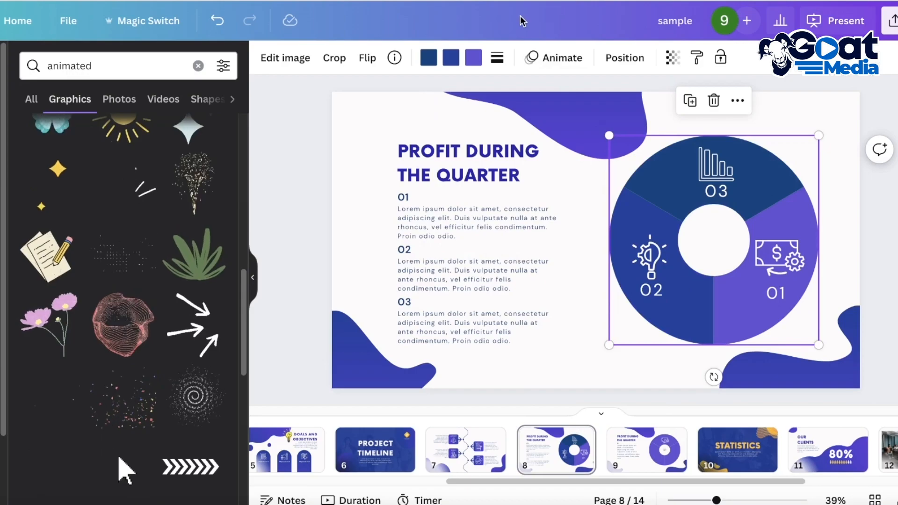
left_click(535, 57)
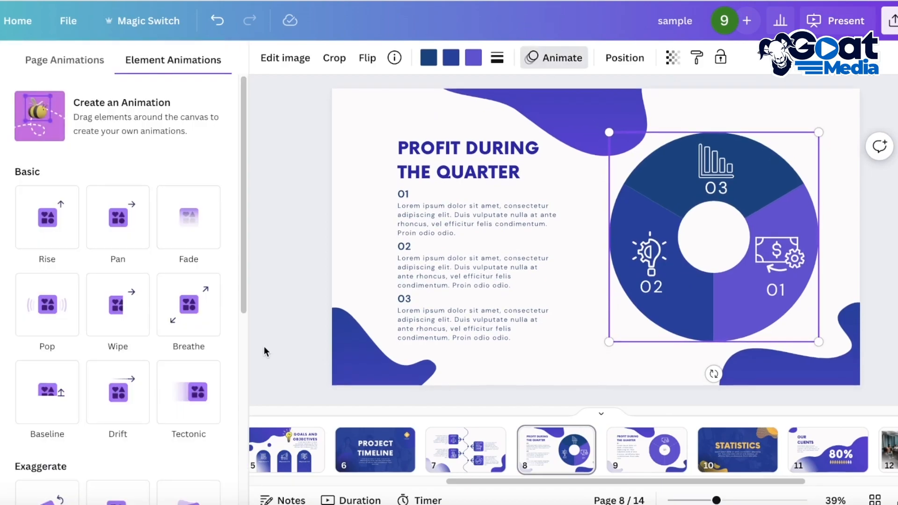
left_click(647, 445)
left_click(690, 286)
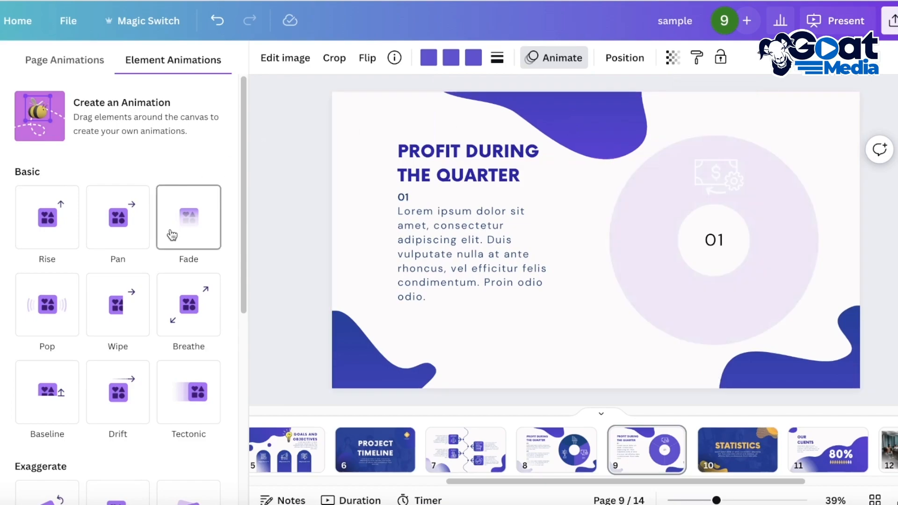
scroll(141, 262, "down", 5)
scroll(53, 374, "down", 1)
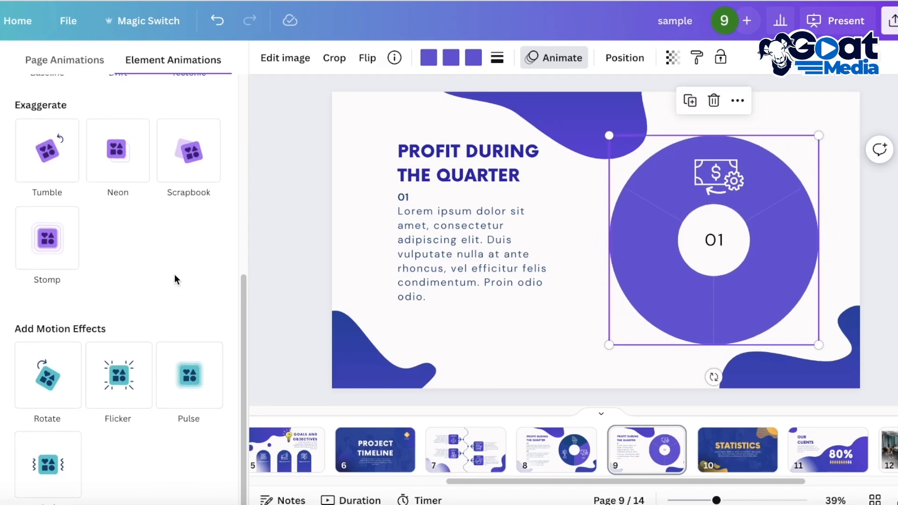
scroll(94, 299, "up", 3)
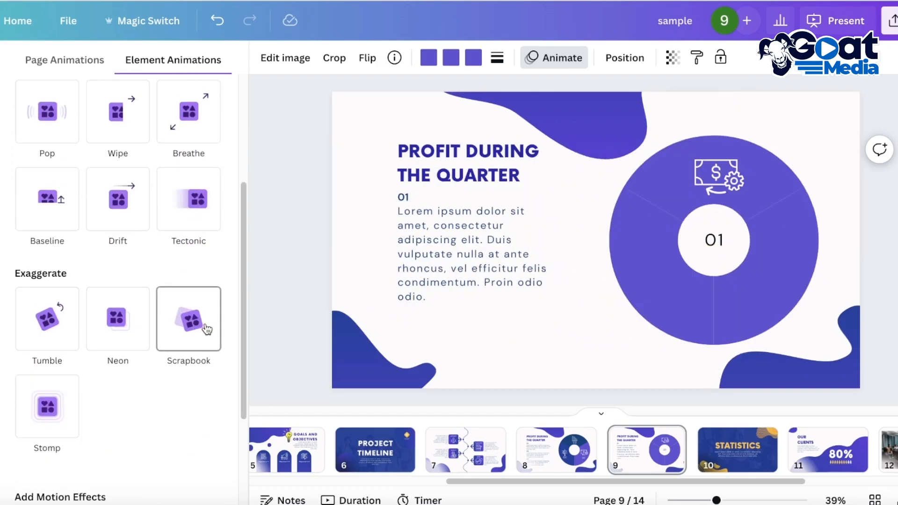
scroll(116, 335, "up", 1)
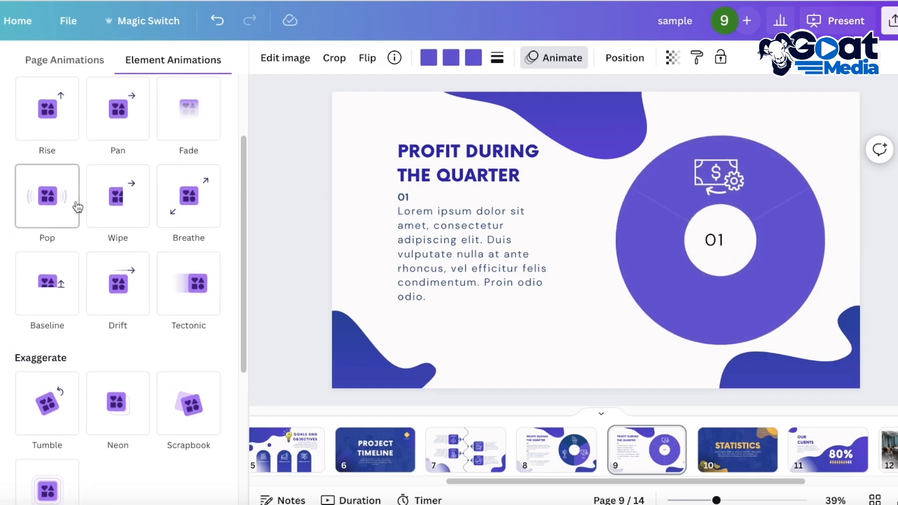
scroll(155, 210, "up", 3)
scroll(94, 327, "down", 4)
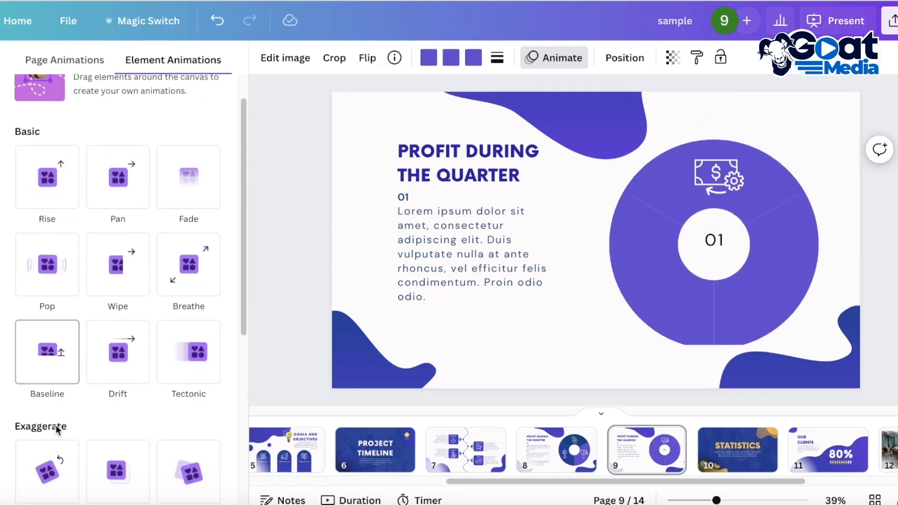
- Add a Match & Move transition between pages 8 and 9 with a duration of 1.2 seconds
left_click(533, 453)
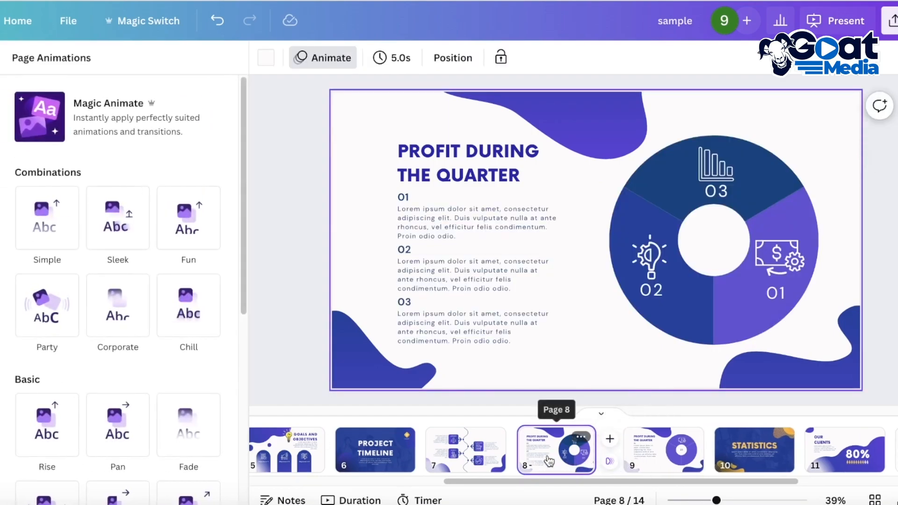
left_click(608, 462)
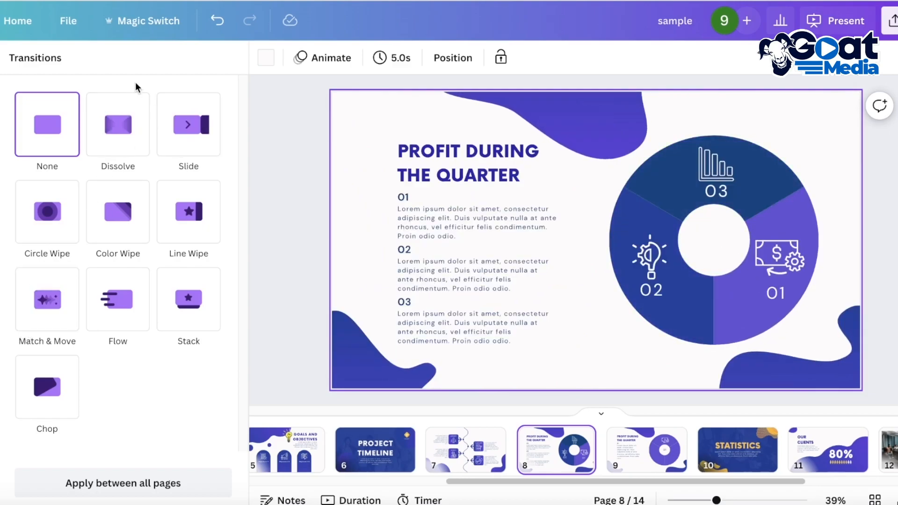
left_click(36, 312)
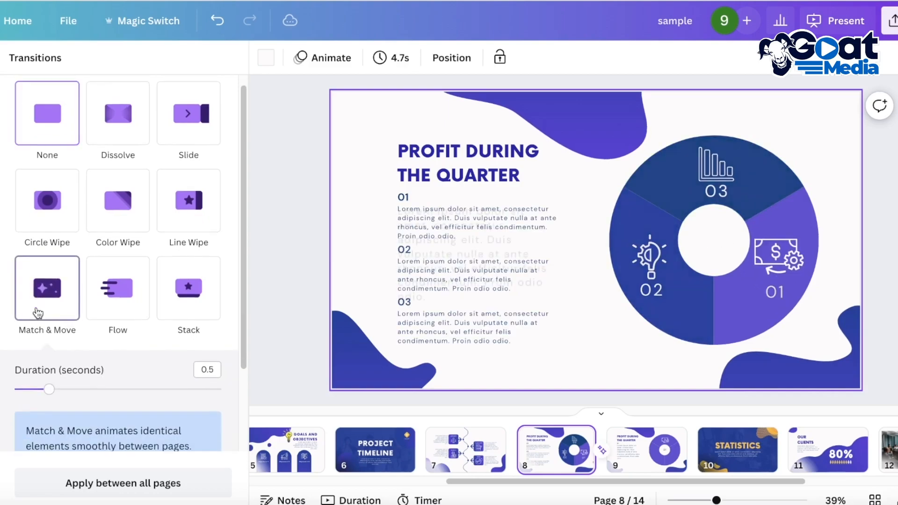
left_click_drag(51, 372, 100, 372)
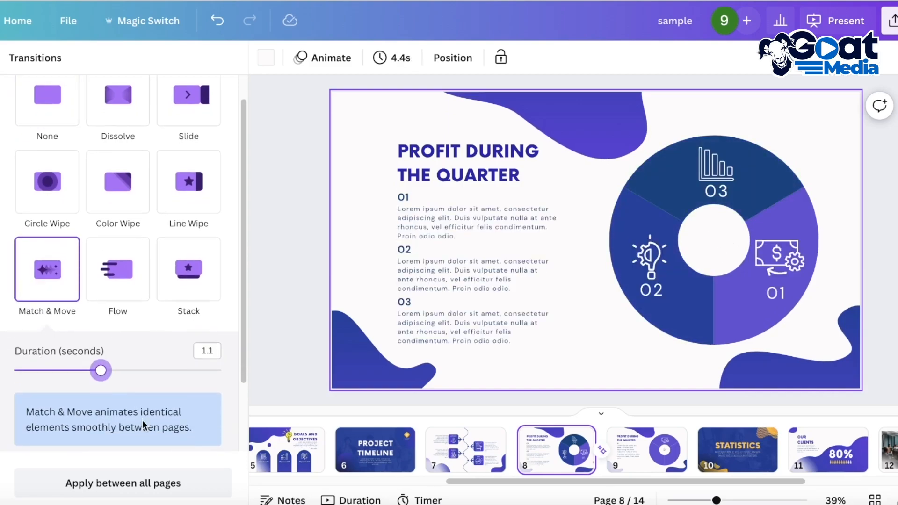
scroll(142, 420, "down", 1)
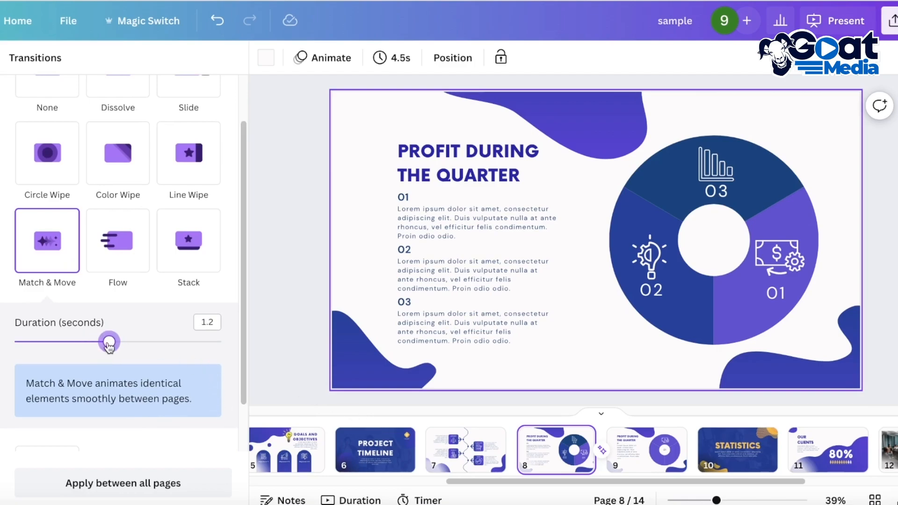
- Preview the transition from page 8 to page 9 in full-screen presentation and exit
left_click(618, 458)
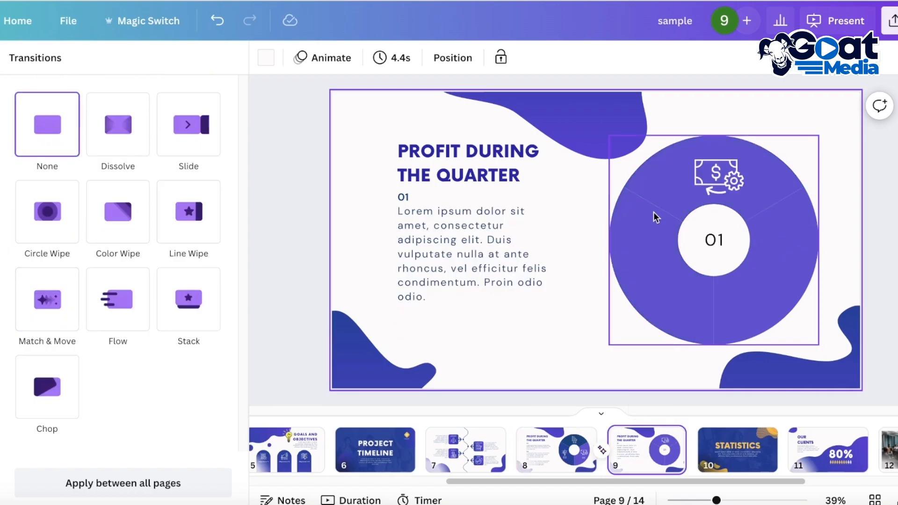
left_click(568, 443)
left_click(889, 20)
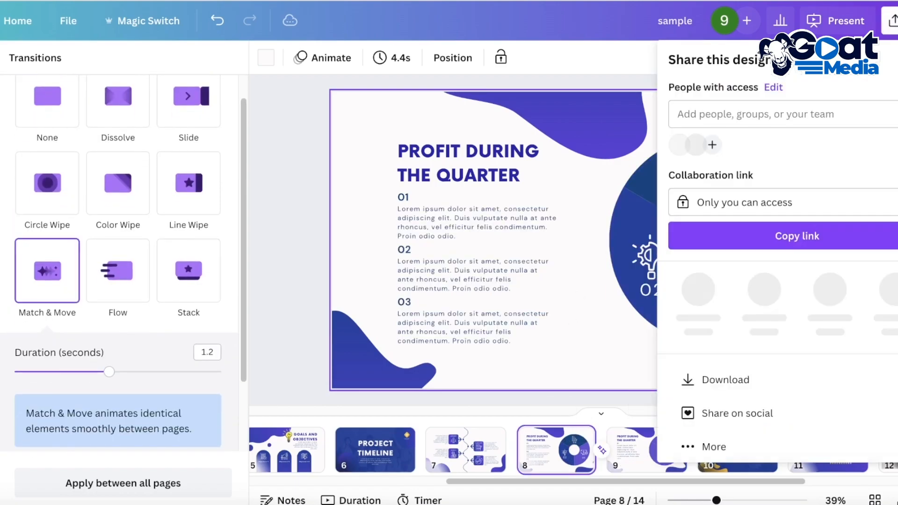
left_click(837, 18)
left_click(819, 398)
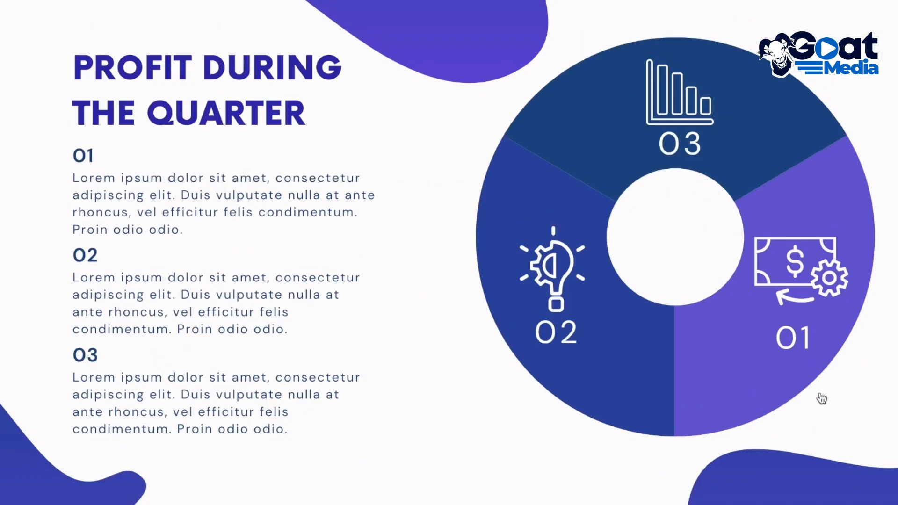
left_click(799, 297)
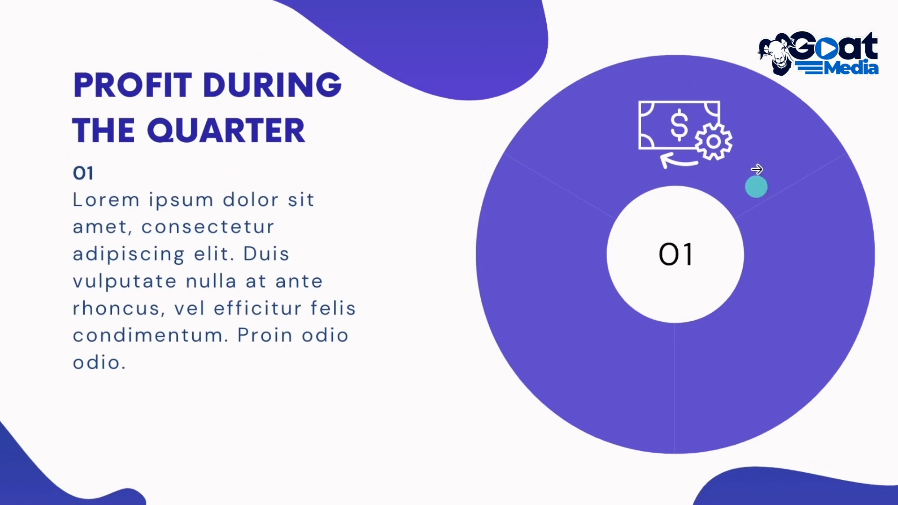
key("Escape")
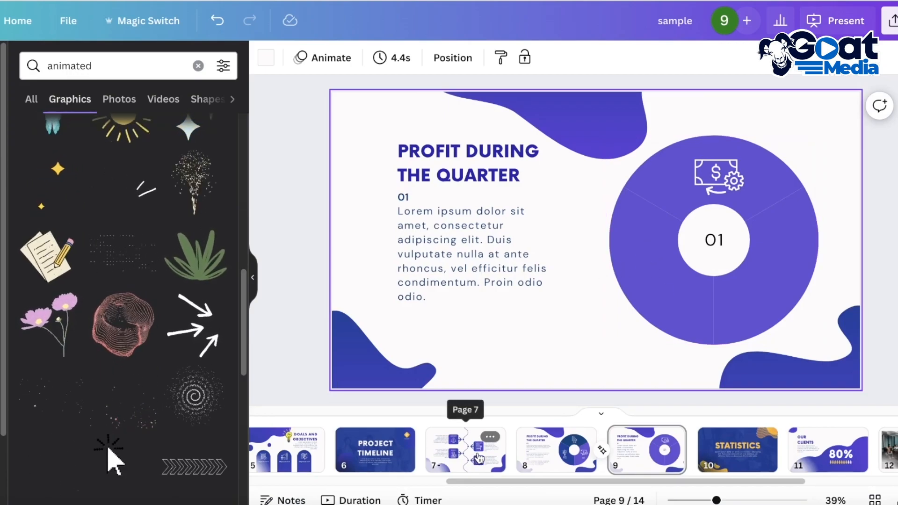
- Add three blank pages, 15 to 17, at the end of the presentation and select page 15
left_click_drag(705, 482, 851, 485)
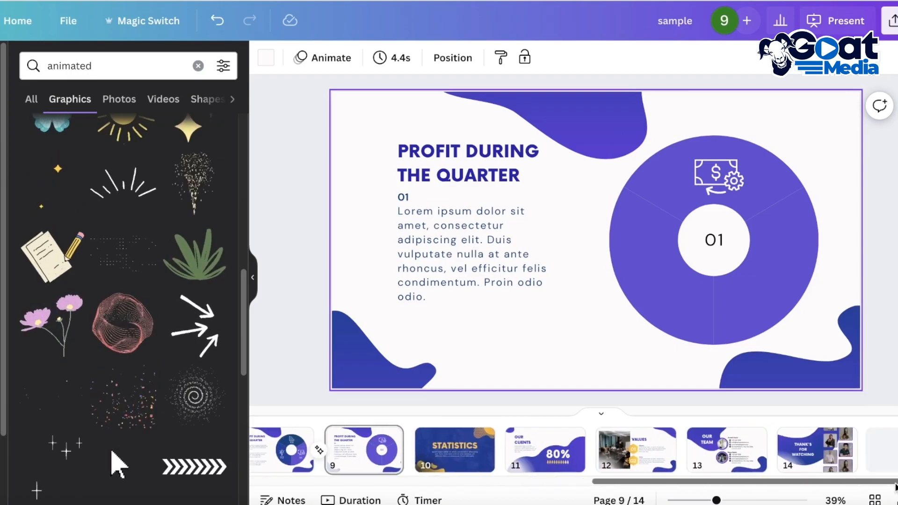
left_click(885, 456)
left_click(885, 456)
left_click(885, 456)
left_click(622, 456)
left_click(725, 449)
left_click(788, 457)
left_click(624, 453)
- Search the elements for "old architecture" and browse all the matching graphics
left_click(198, 66)
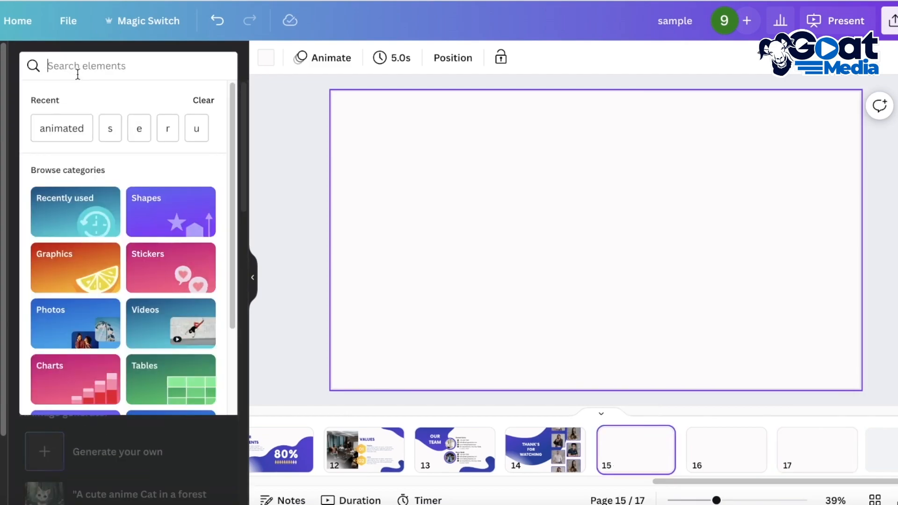
type("far")
key("BackSpace")
key("BackSpace")
key("BackSpace")
type("gal")
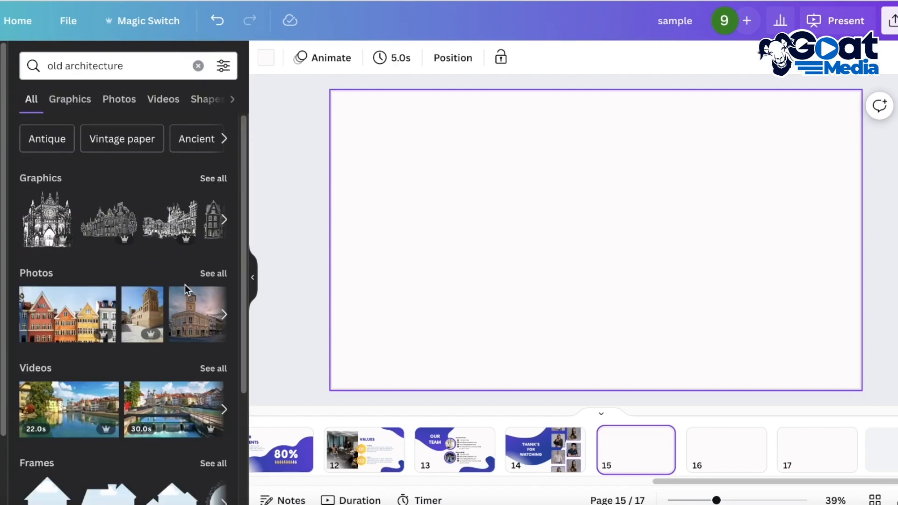
left_click(221, 180)
scroll(140, 306, "down", 10)
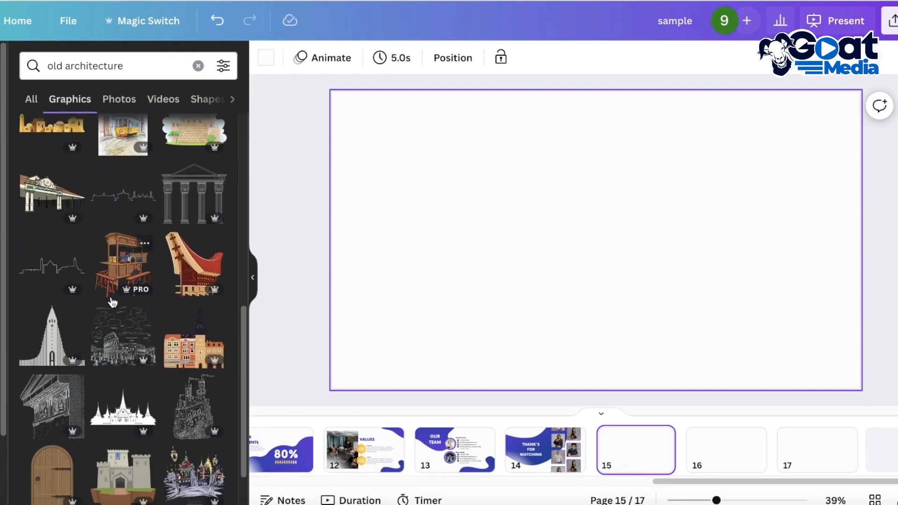
scroll(136, 307, "down", 3)
scroll(108, 311, "down", 10)
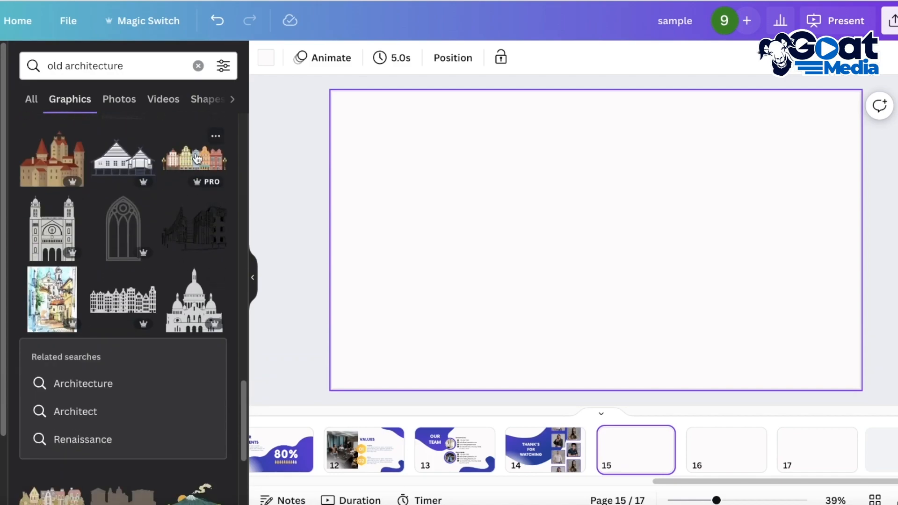
- Add the red-roofed castle graphic to page 15, enlarge it and position it so it runs off the page's right edge
left_click(67, 156)
left_click_drag(593, 243, 476, 175)
left_click_drag(544, 230, 830, 484)
left_click_drag(670, 316, 888, 221)
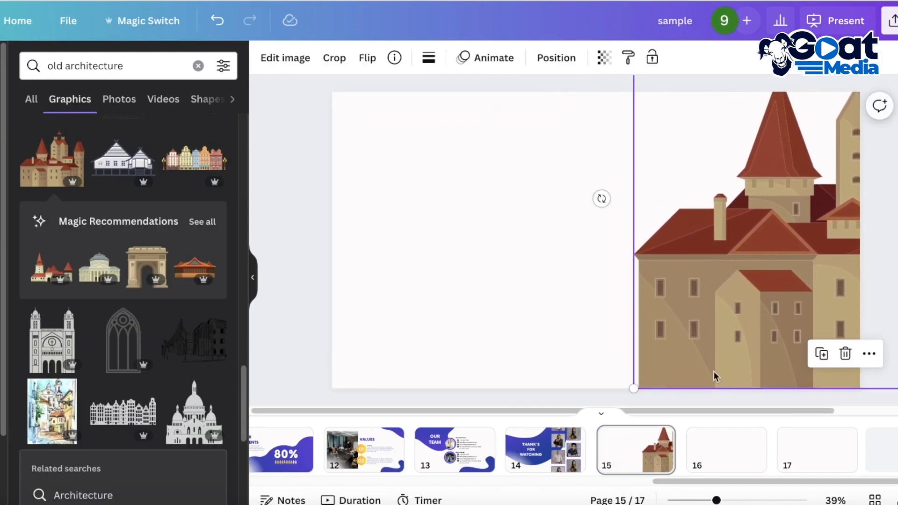
- Move the enlarged castle on page 15 slightly left, and paste a copy of it on page 16 shifted further left
left_click_drag(707, 283, 672, 282)
left_click(704, 445)
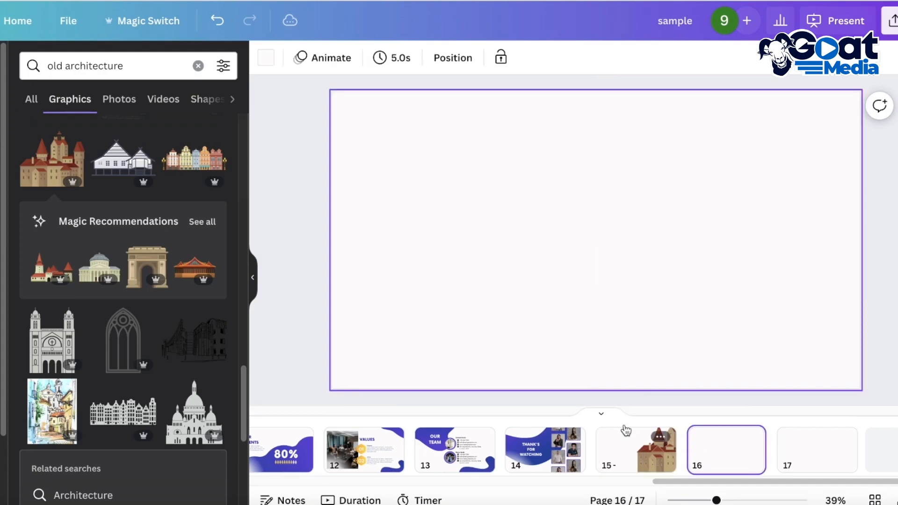
left_click(648, 464)
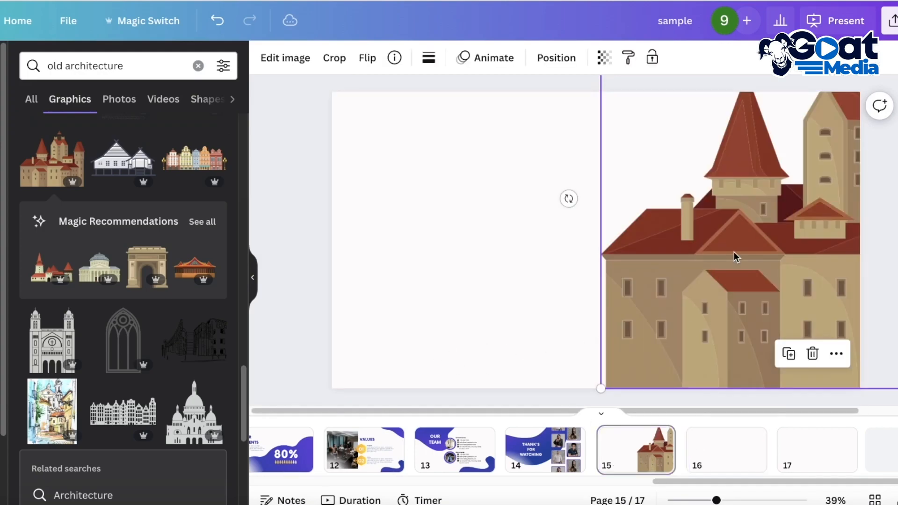
left_click(701, 445)
key("ctrl+v")
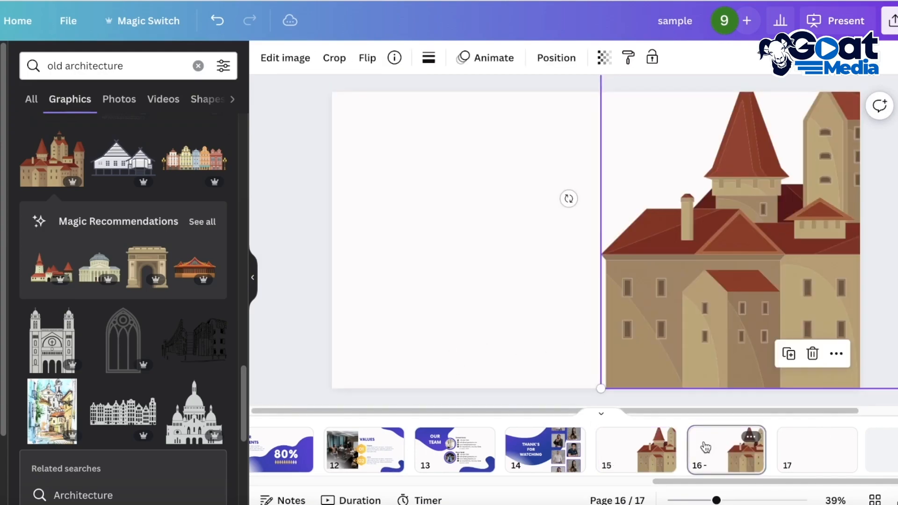
left_click_drag(718, 366, 659, 340)
- Paste the enlarged castle on page 17 and shift it further left than on page 16
left_click(805, 445)
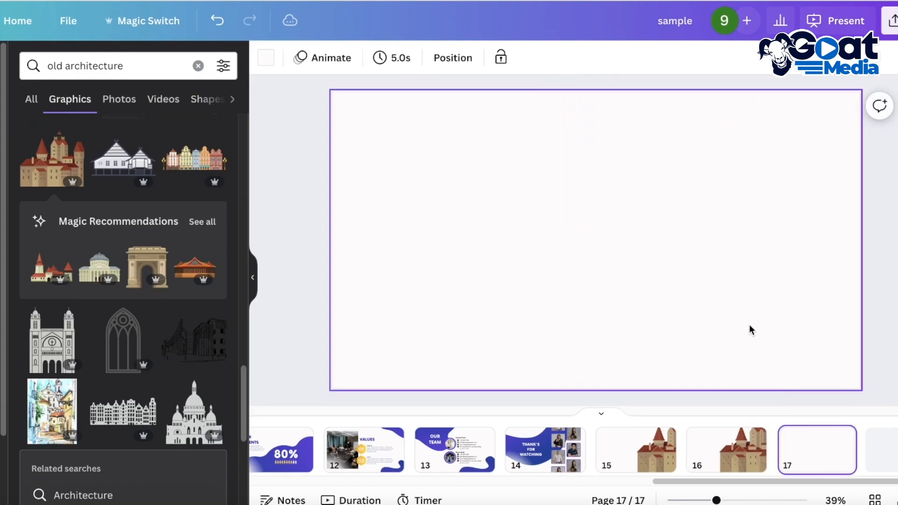
left_click(757, 436)
left_click(739, 291)
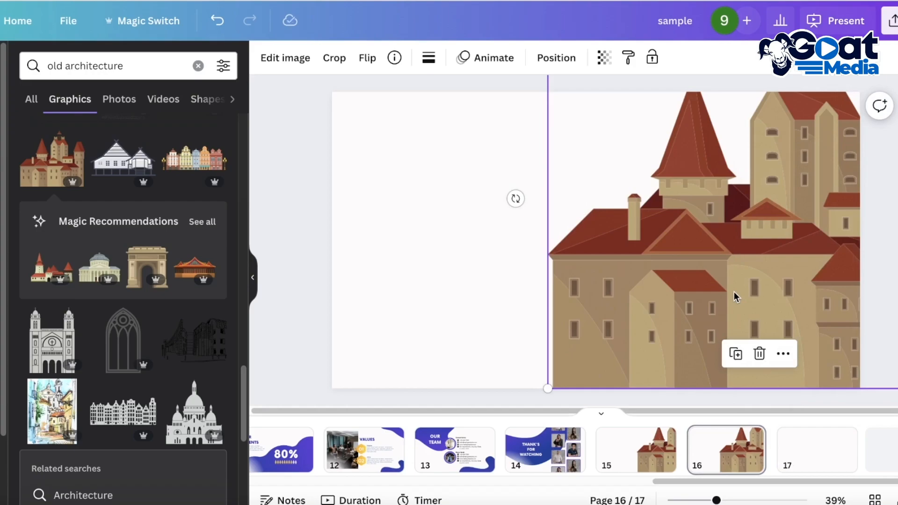
left_click(819, 428)
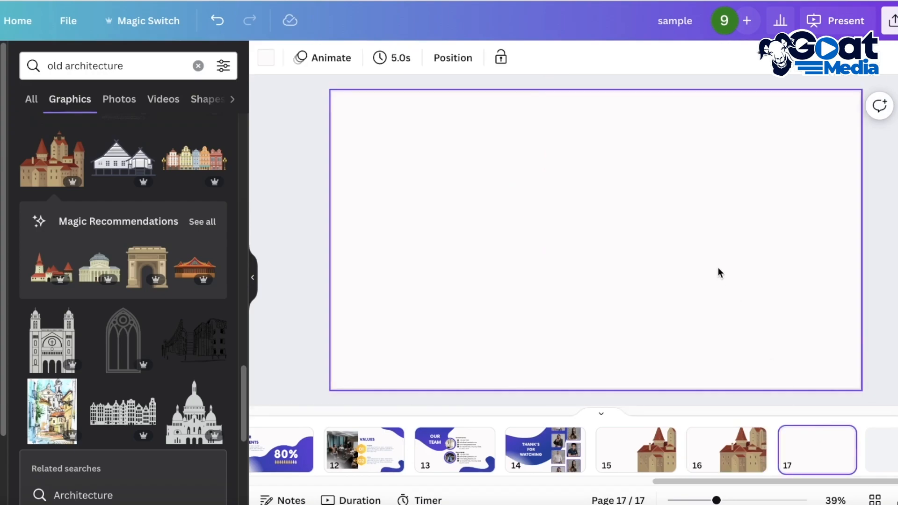
key("ctrl+v")
left_click_drag(718, 267, 630, 268)
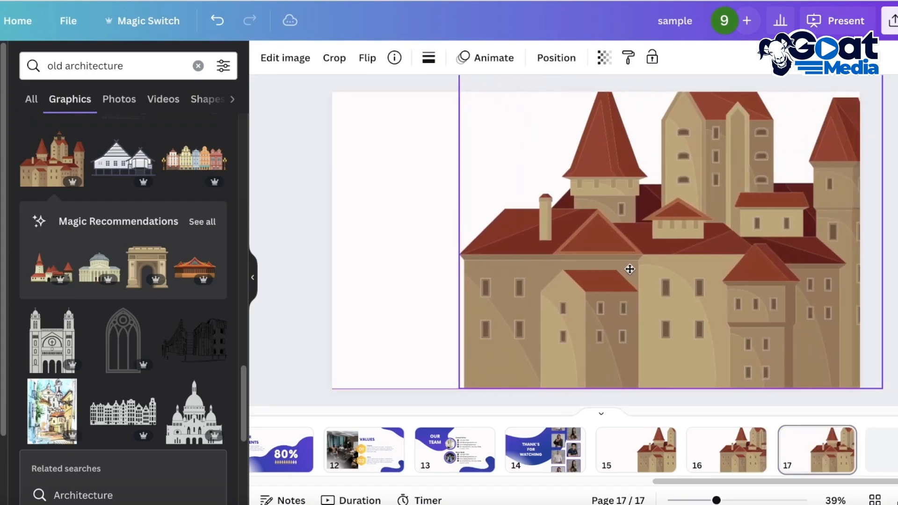
- Try shrinking the castle on page 17 so it fits entirely inside the page, and delete it
left_click_drag(883, 387, 791, 304)
left_click_drag(681, 212, 757, 290)
left_click_drag(869, 86, 821, 128)
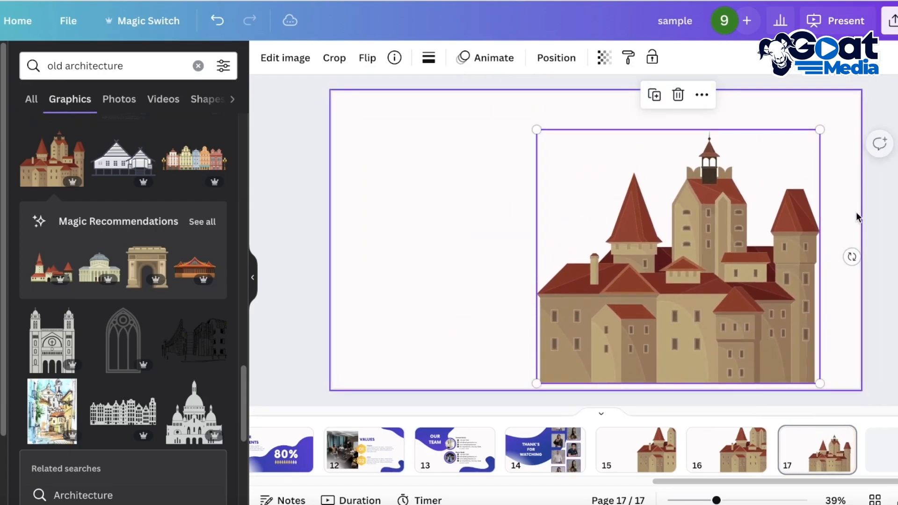
key("Delete")
- Shrink the castle on page 15 and place it on the page's bottom edge, running about halfway off the right side
left_click(637, 446)
left_click(691, 280)
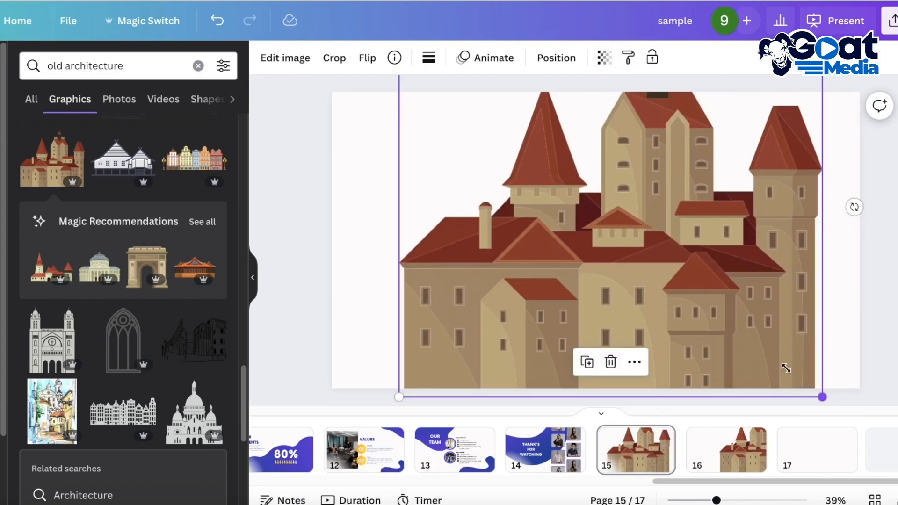
left_click_drag(822, 397, 657, 251)
left_click_drag(590, 186, 887, 329)
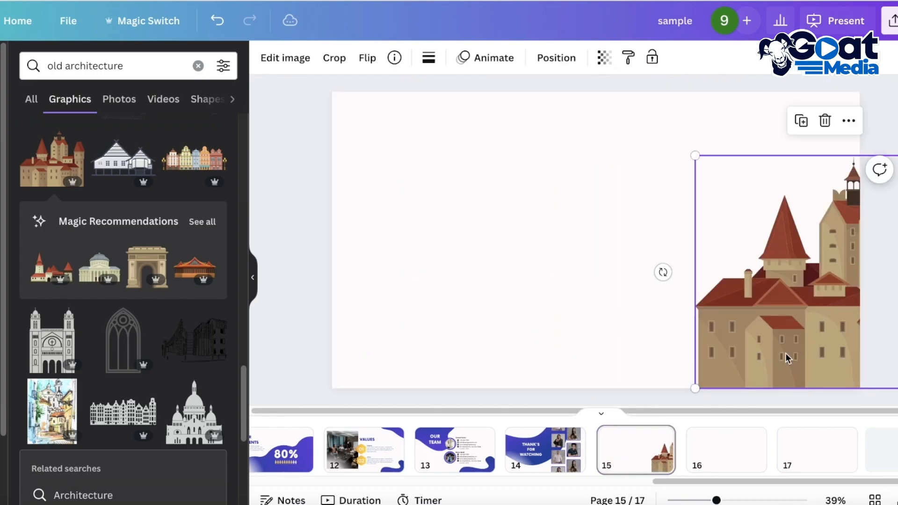
- Paste the smaller castle on page 16 and shift it left so more of it shows than on page 15
left_click(712, 463)
key("ctrl+v")
left_click_drag(761, 340, 748, 340)
scroll(758, 334, "down", 5)
left_click(758, 463)
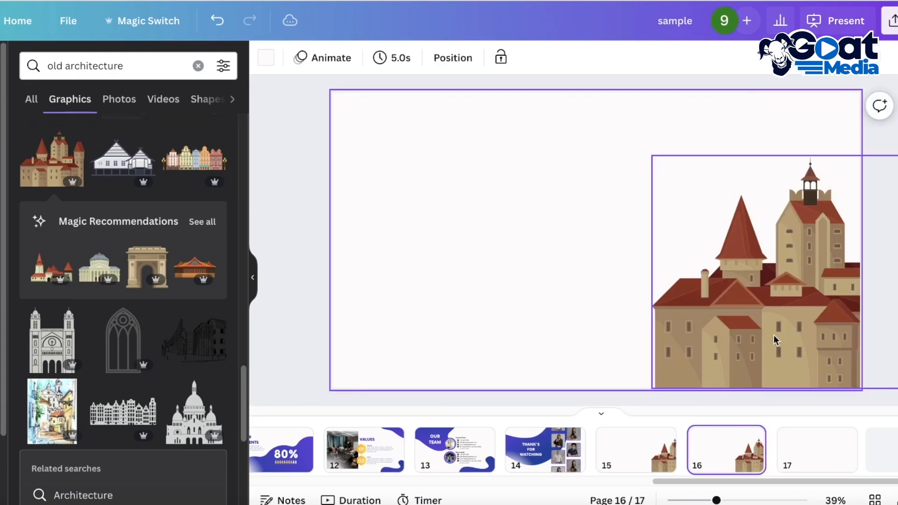
- Add a blank page 18, and paste the castle on page 17 shifted left so only its right edge runs off the page
left_click(815, 442)
key("ctrl+v")
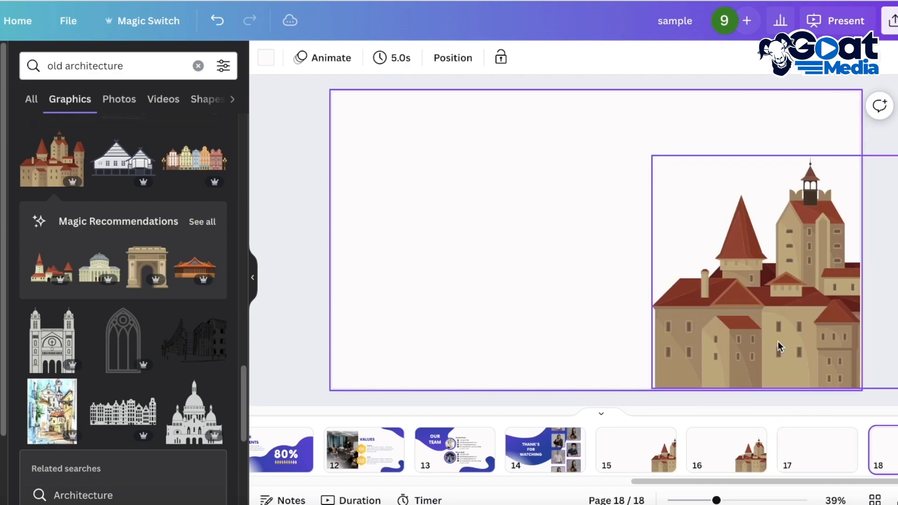
mouse_move(891, 445)
left_mouse_down()
mouse_move(760, 453)
mouse_move(767, 449)
left_mouse_up()
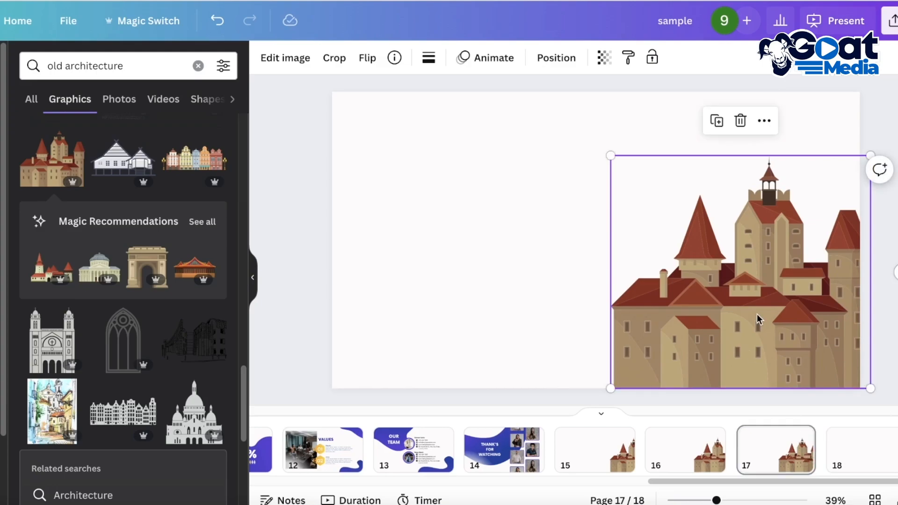
- Paste the castle on page 18 and shift it left until it lies completely inside the page
left_click(866, 452)
key("ctrl+v")
left_click_drag(799, 330, 742, 332)
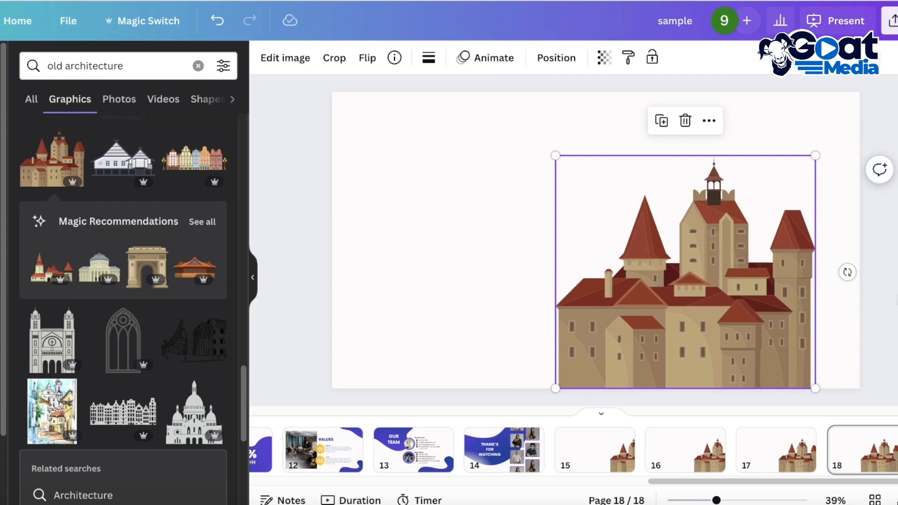
- Review the castle's placement on pages 15 and 16 along with the available page and element animations
left_click(615, 452)
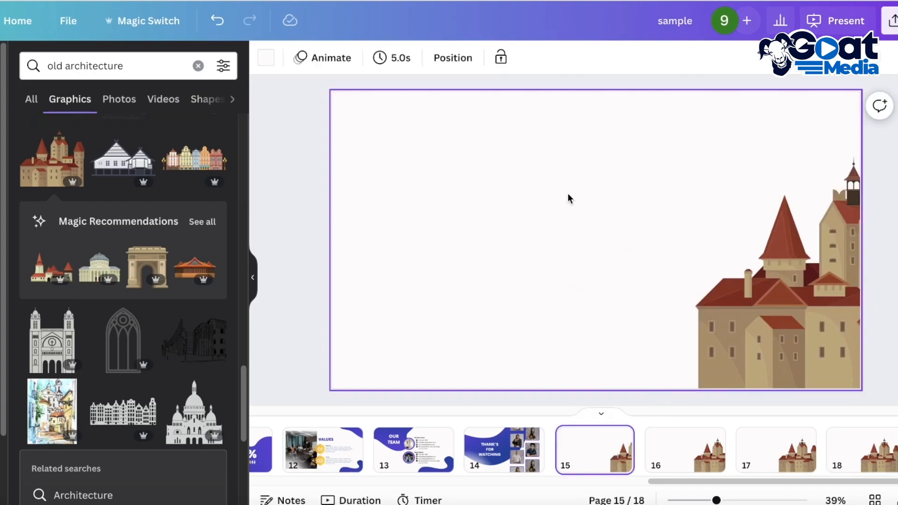
left_click(323, 59)
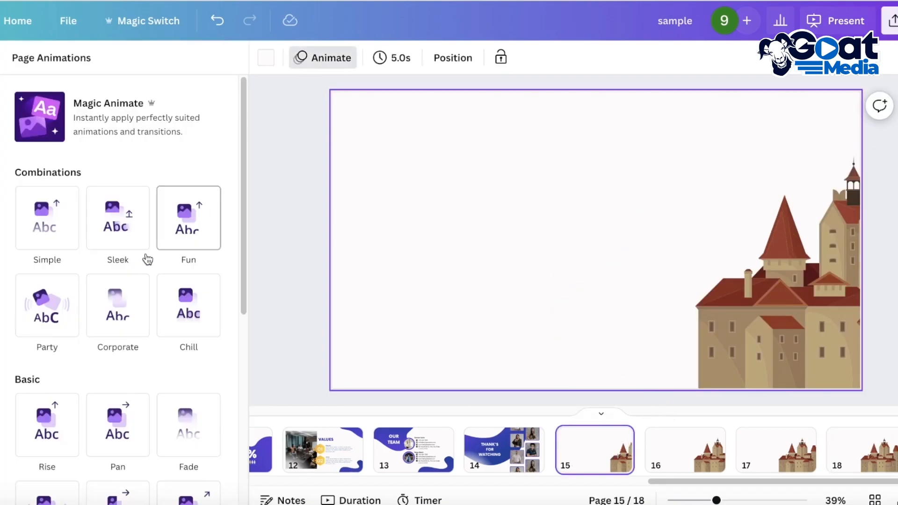
left_click(775, 344)
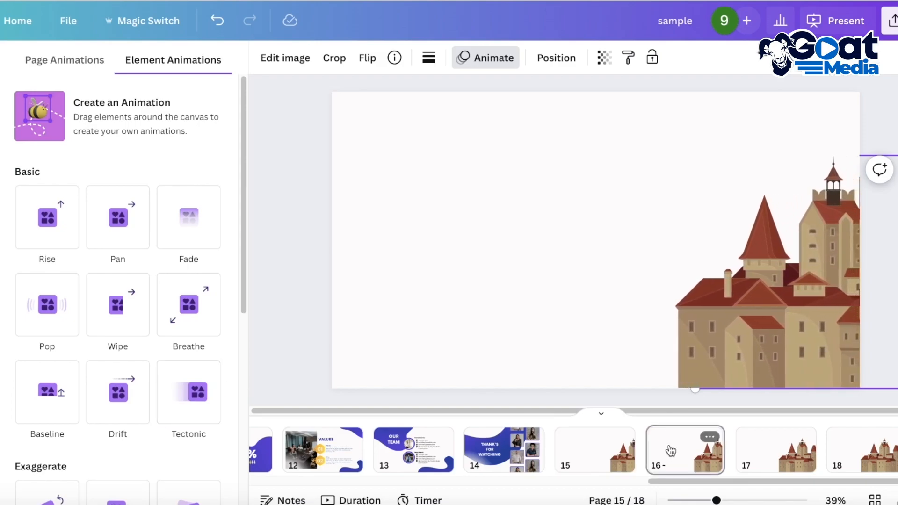
left_click(672, 448)
scroll(202, 383, "down", 3)
left_click(736, 290)
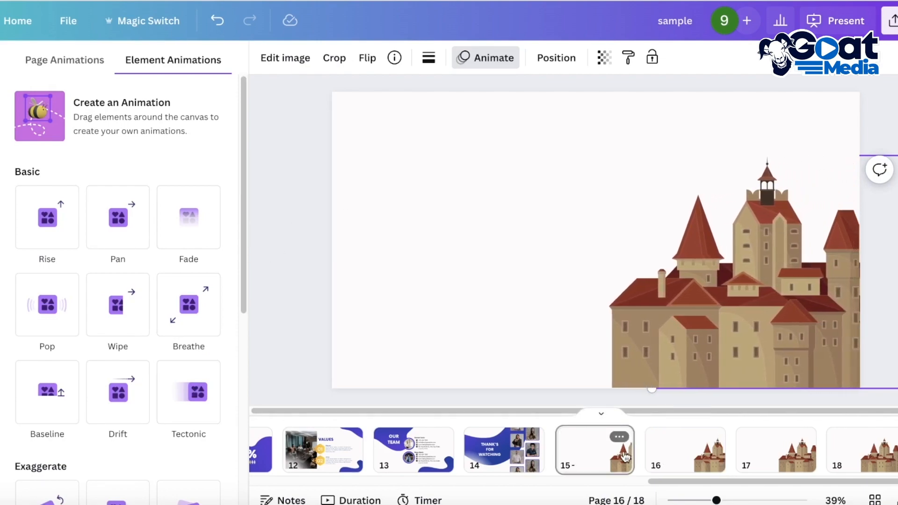
- Add a Match & Move transition between pages 15 and 16 and apply it between all pages
left_click(631, 449)
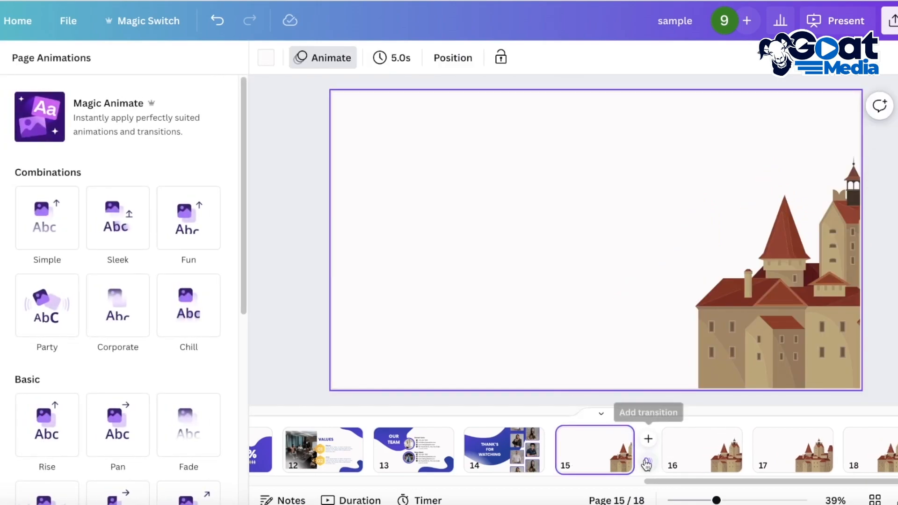
left_click(647, 463)
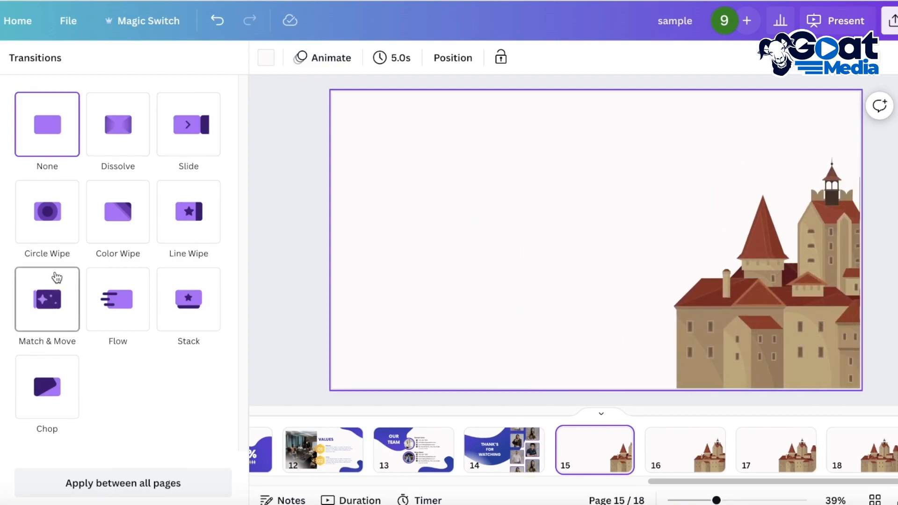
left_click(29, 280)
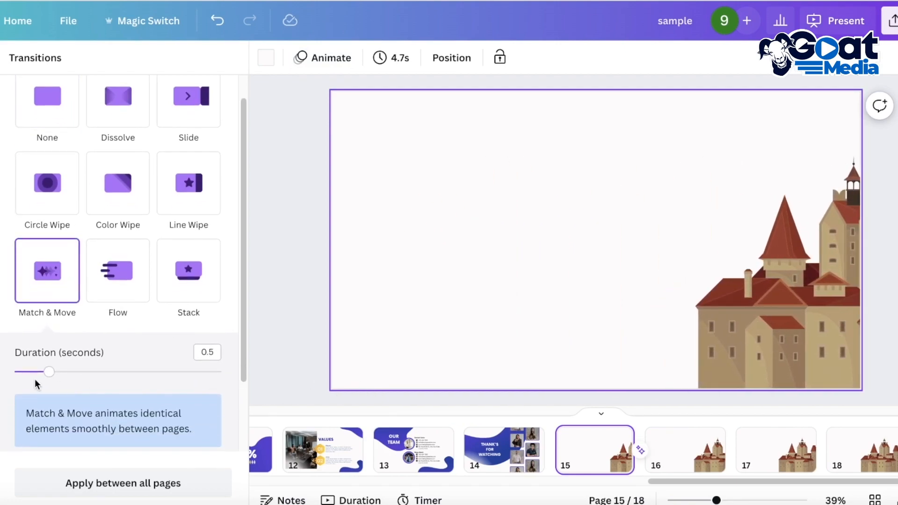
left_click(138, 482)
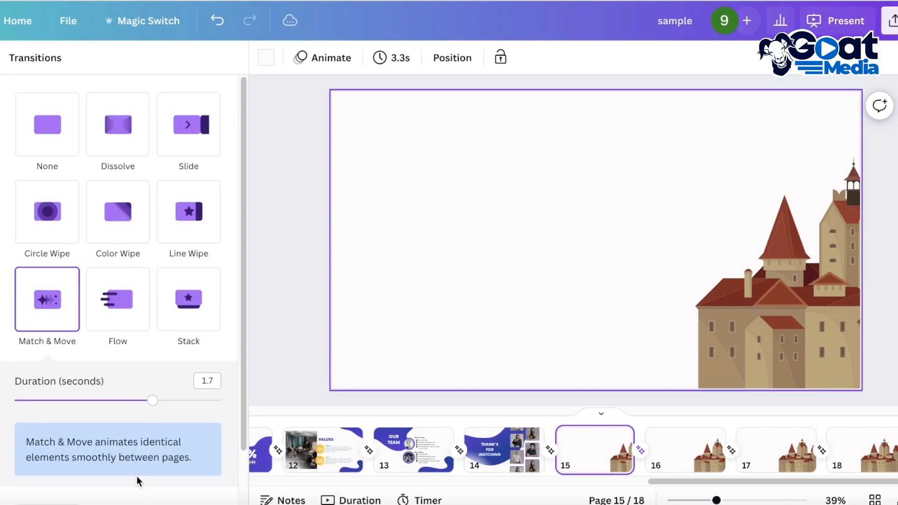
left_click(588, 351)
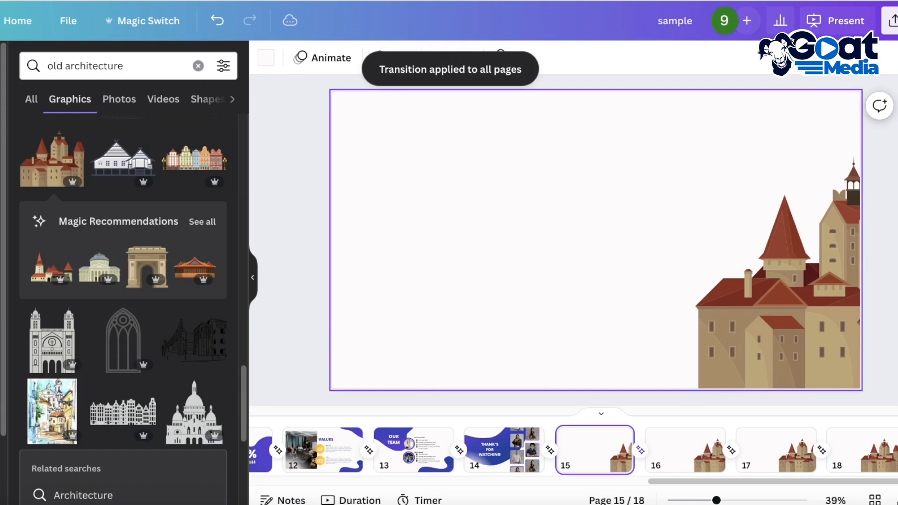
- Preview the castle transitions from page 15 through page 18 in full-screen presentation, exit and return to page 1
left_click(826, 32)
left_click(795, 395)
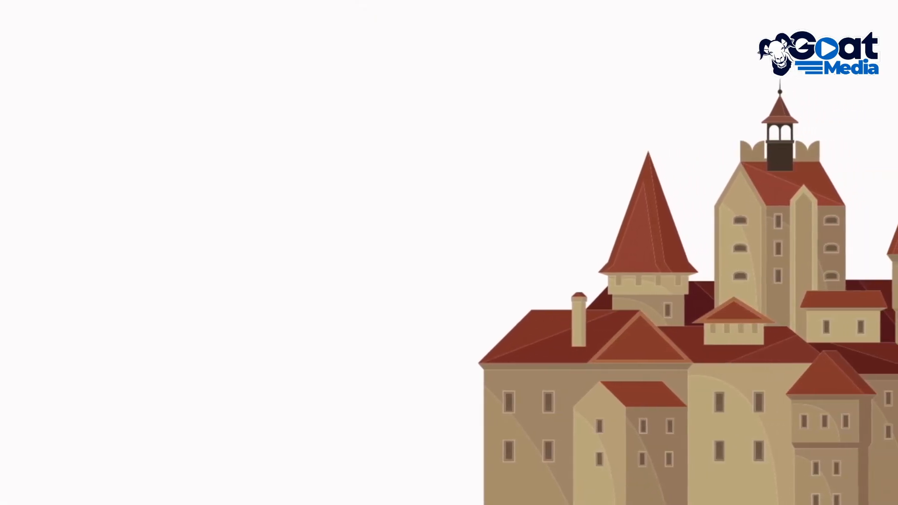
key("Escape")
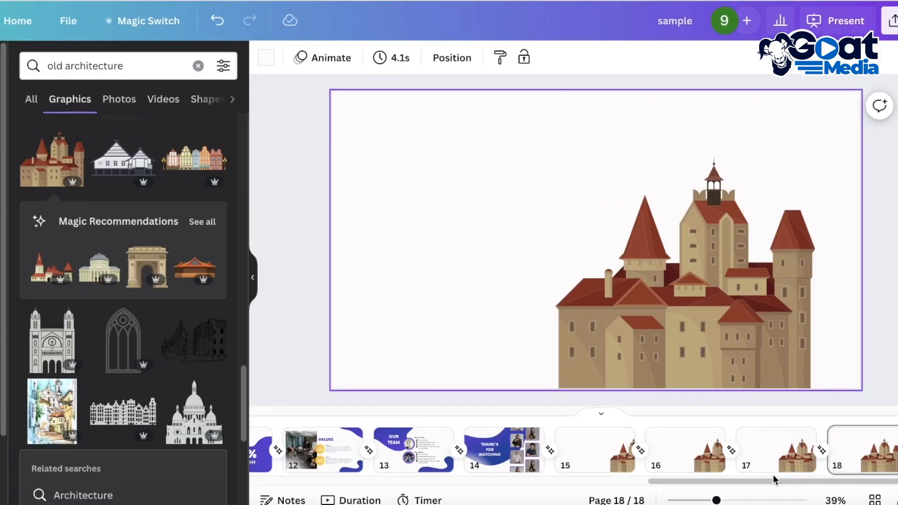
left_click_drag(740, 484, 344, 484)
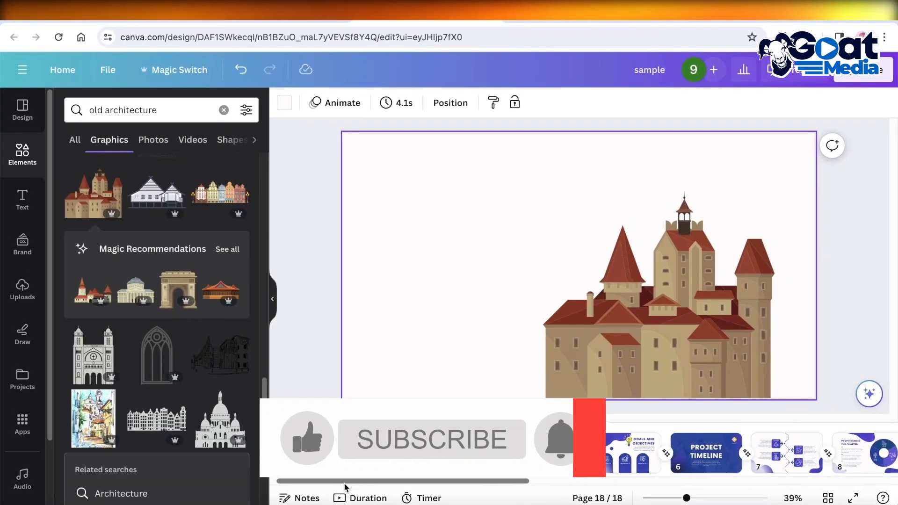
left_click(310, 445)
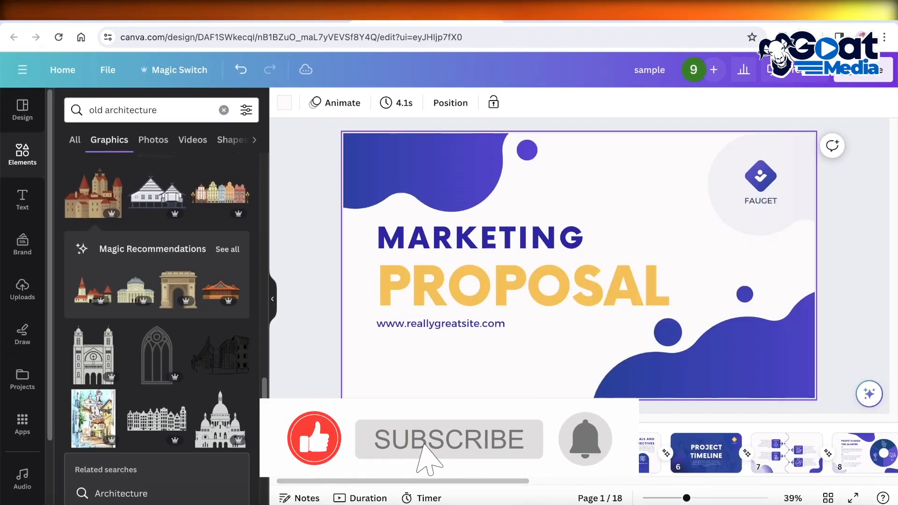